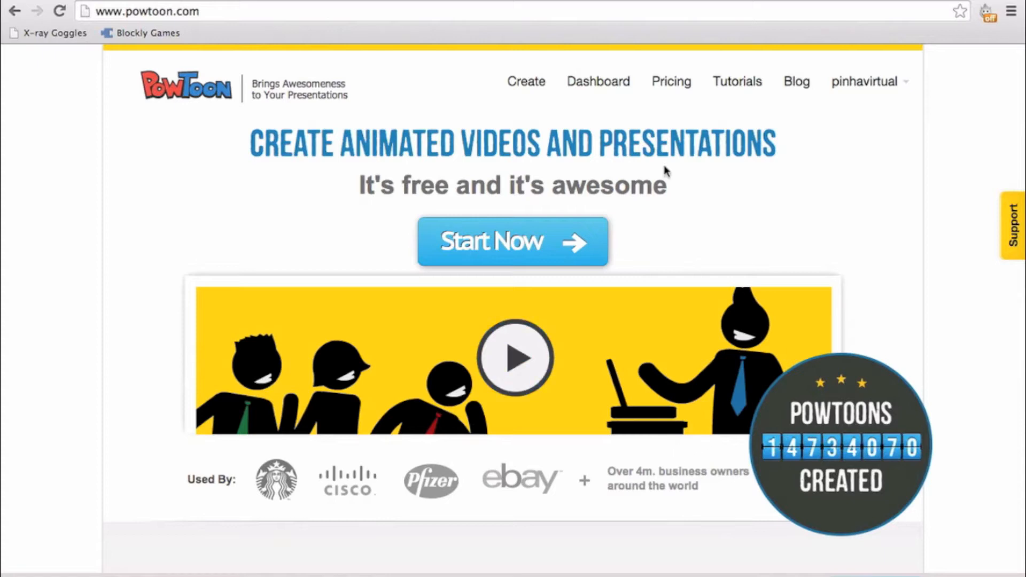
- Create a new Studio project from the Blank template and dismiss the upgrade offer
left_click(590, 82)
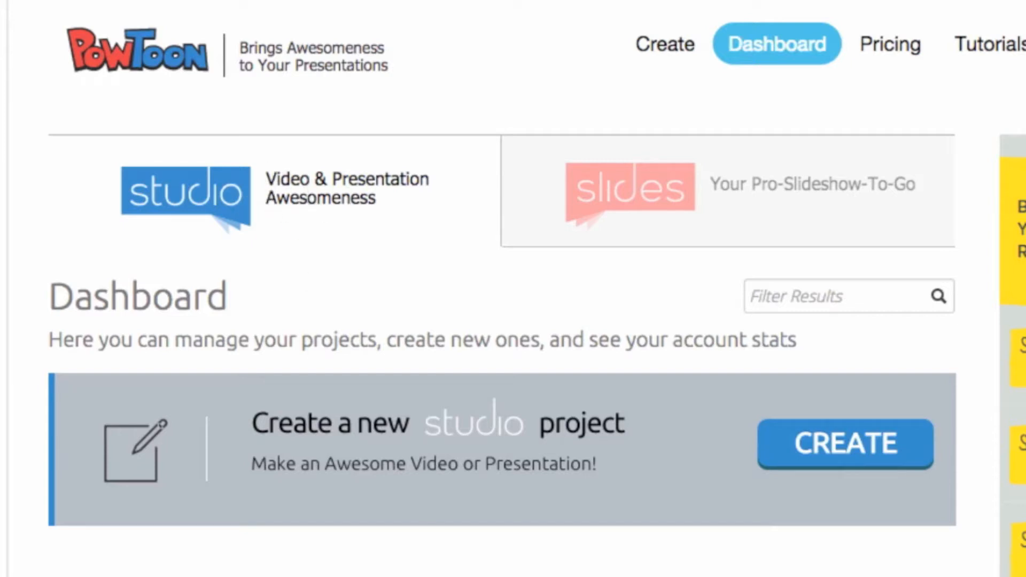
left_click(845, 444)
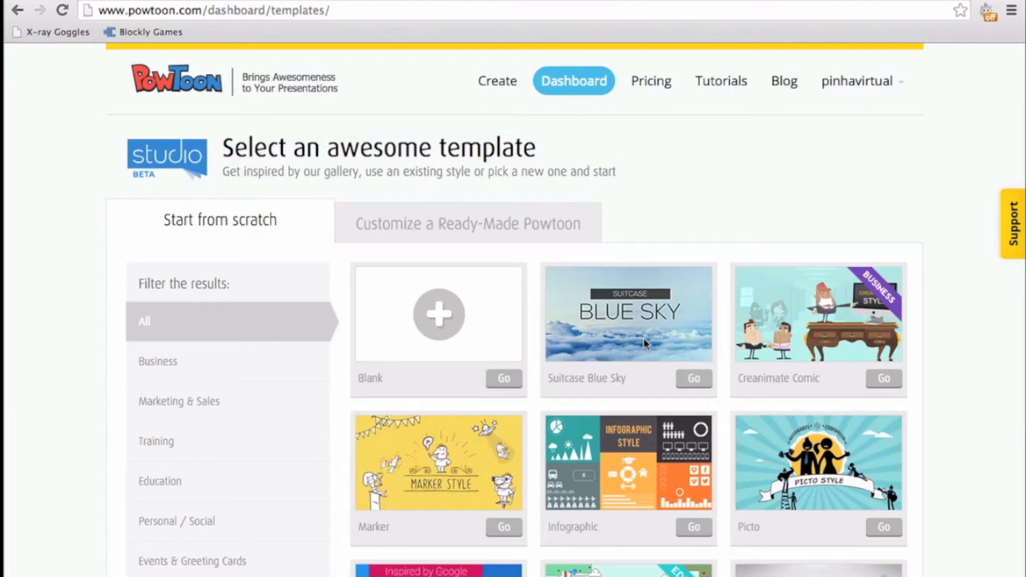
scroll(800, 426, "down", 10)
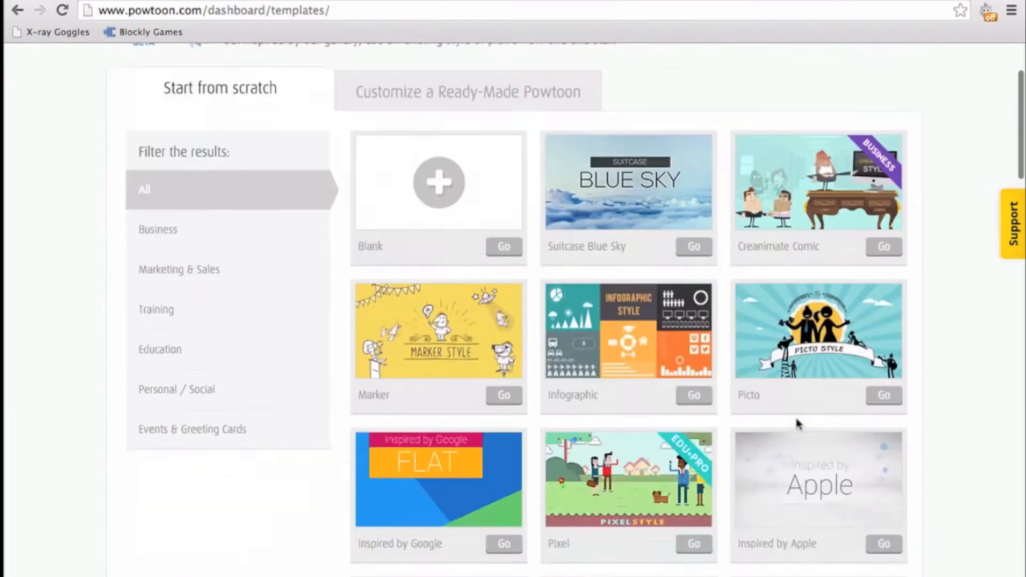
scroll(798, 424, "down", 3)
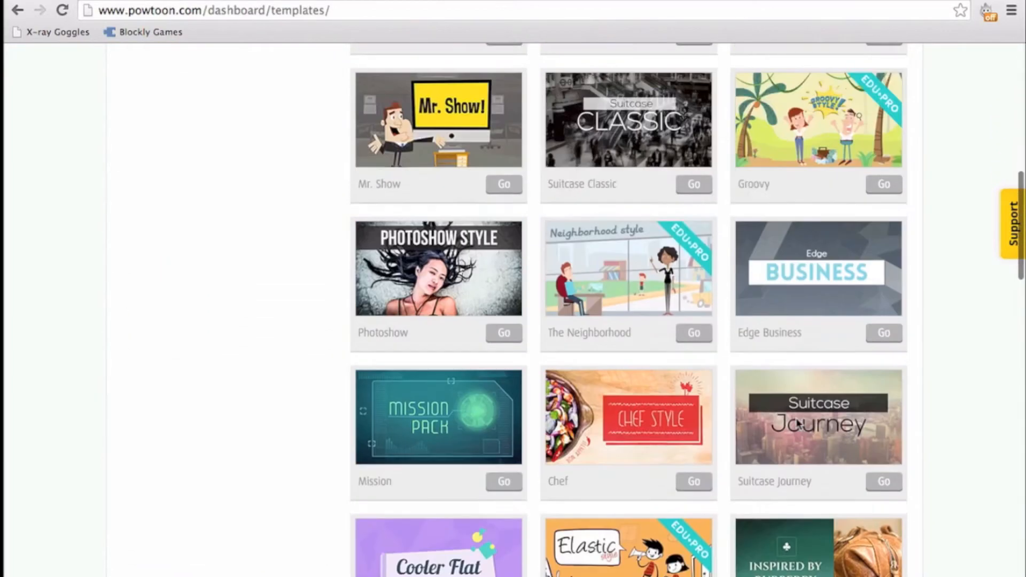
scroll(855, 417, "up", 12)
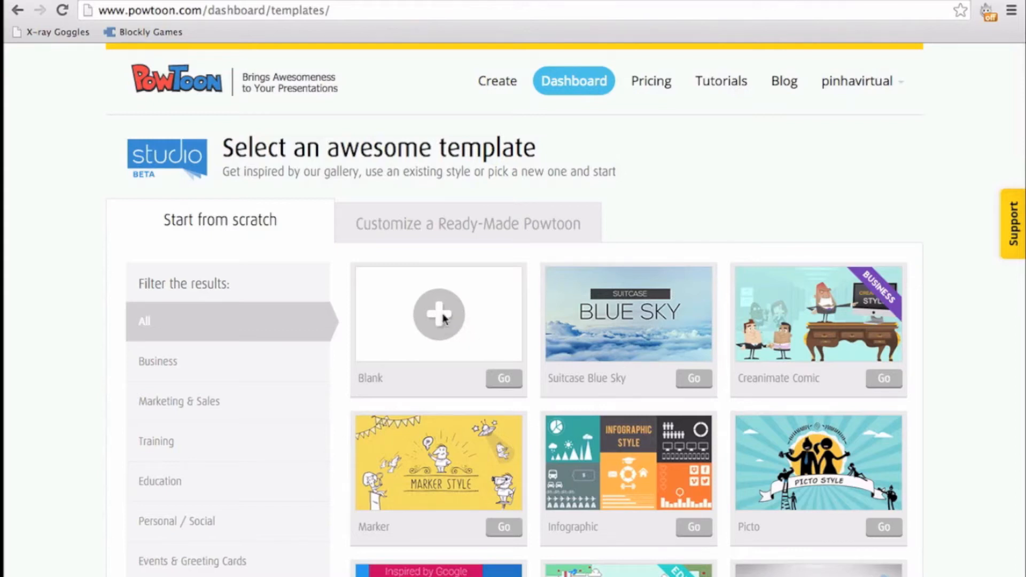
left_click(501, 381)
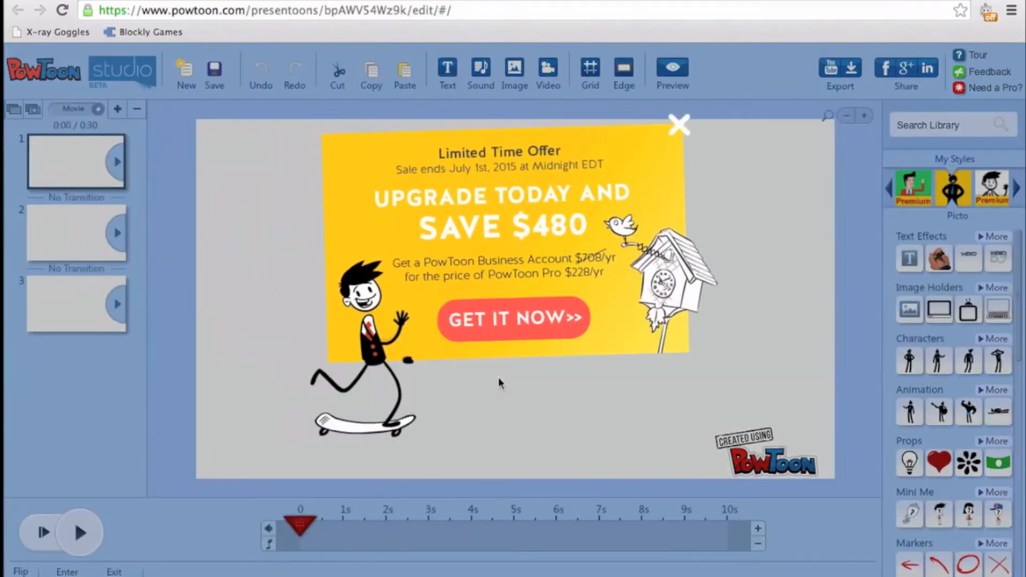
left_click(678, 126)
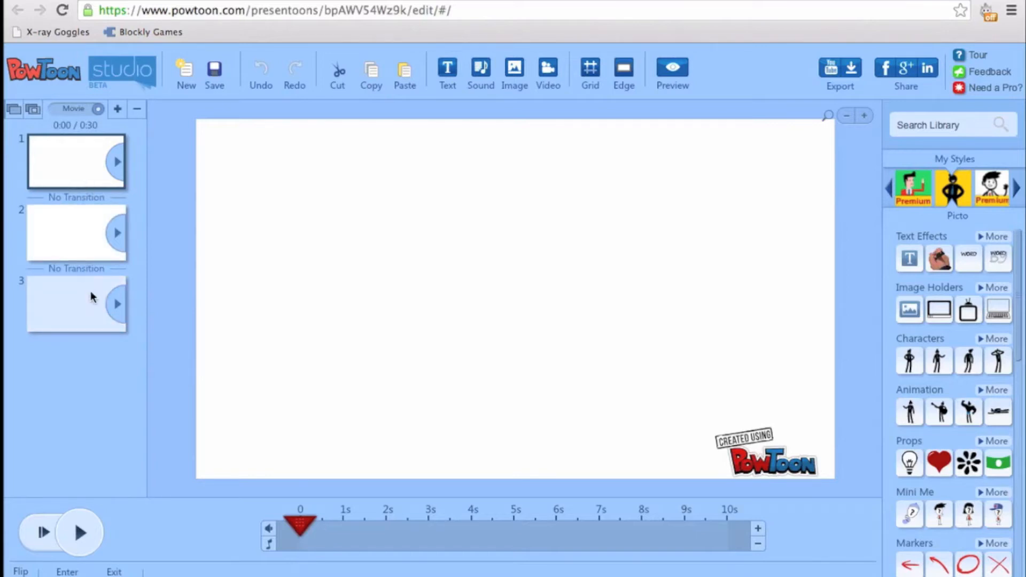
- Add a blank slide after slide 1 and return to slide 1
left_click(112, 109)
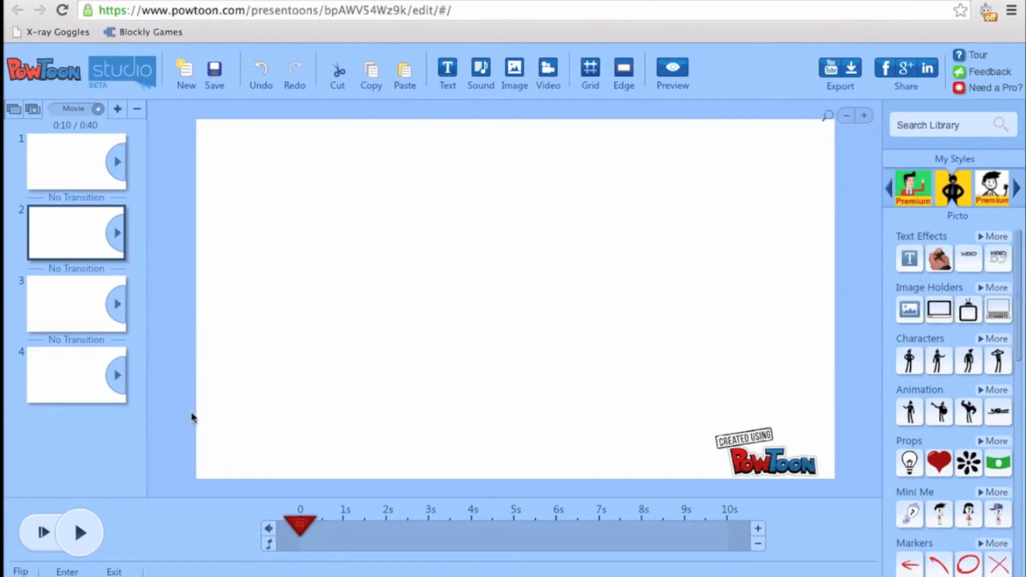
mouse_move(954, 470)
left_click(77, 170)
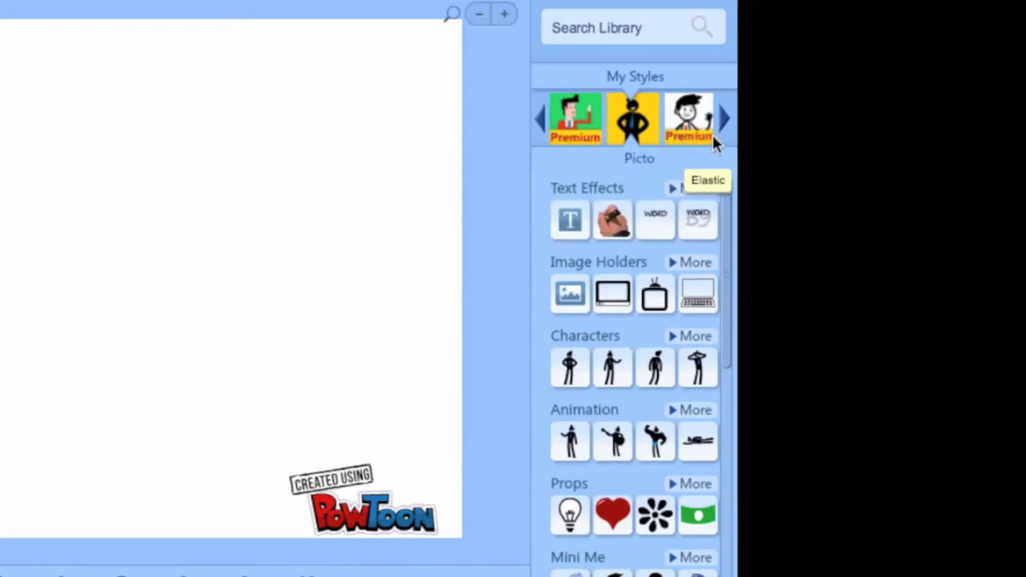
- Browse the library styles as far as Greeting Card and look through the assets it offers
left_click(728, 122)
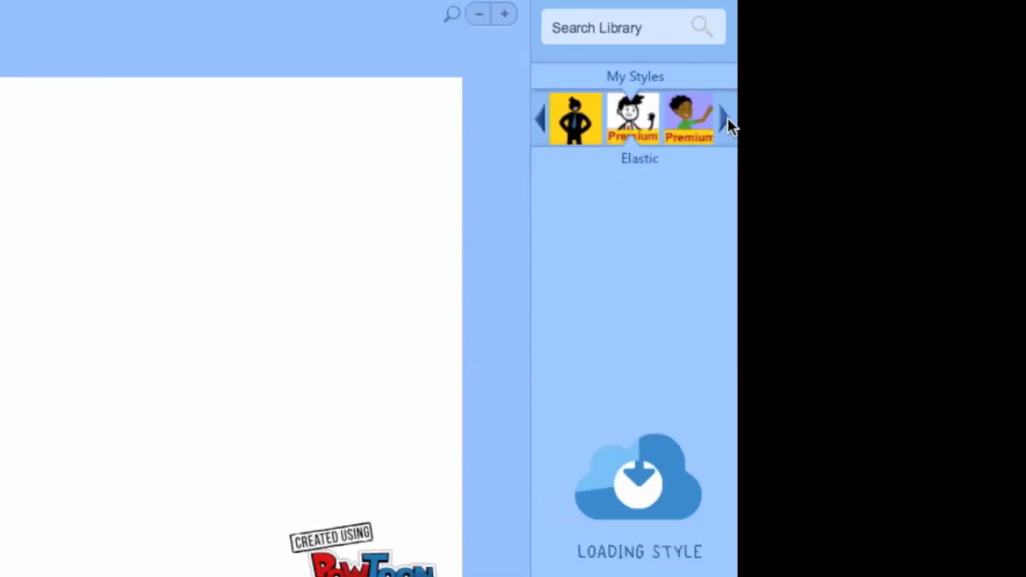
left_click(729, 122)
left_click(729, 121)
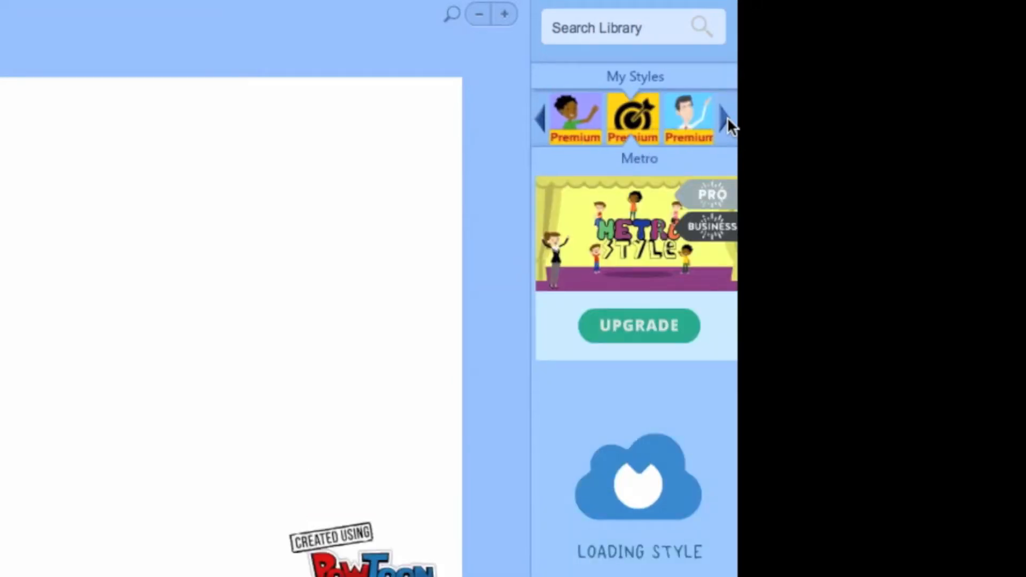
left_click(729, 122)
left_click(728, 122)
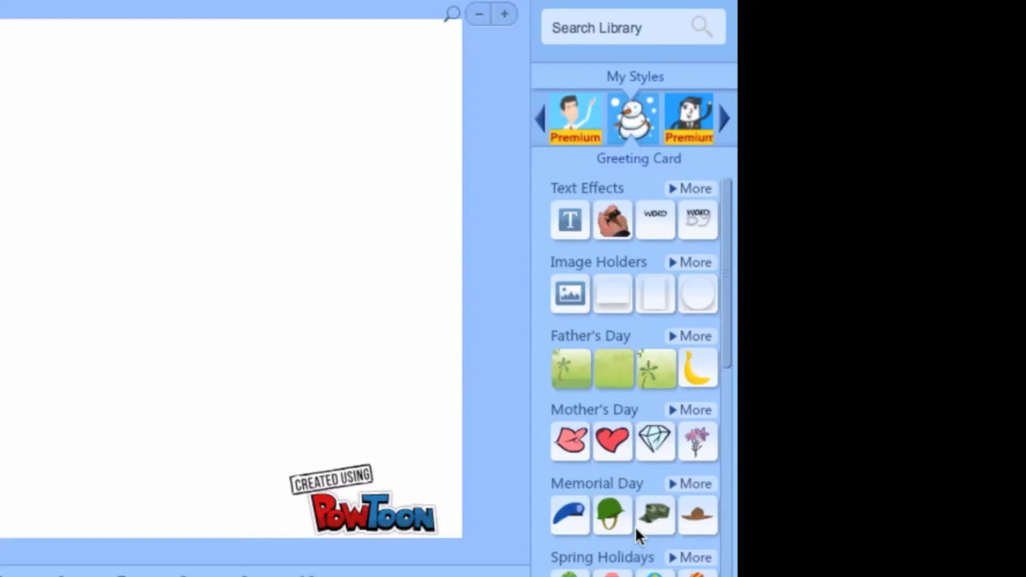
scroll(635, 513, "down", 10)
scroll(635, 508, "up", 8)
scroll(634, 505, "up", 2)
- Switch the library to the Paper Cut style
left_click(726, 120)
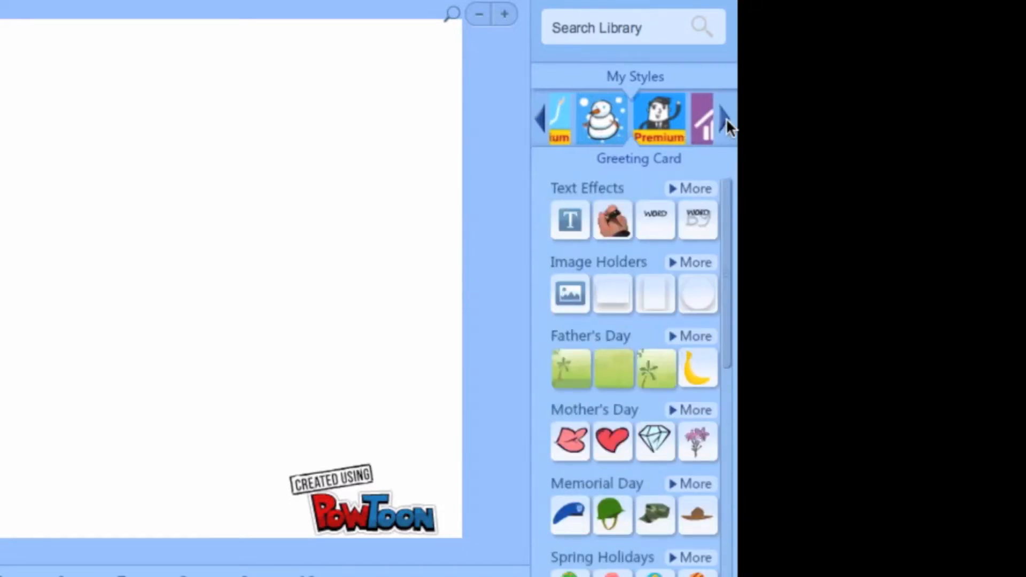
left_click(726, 118)
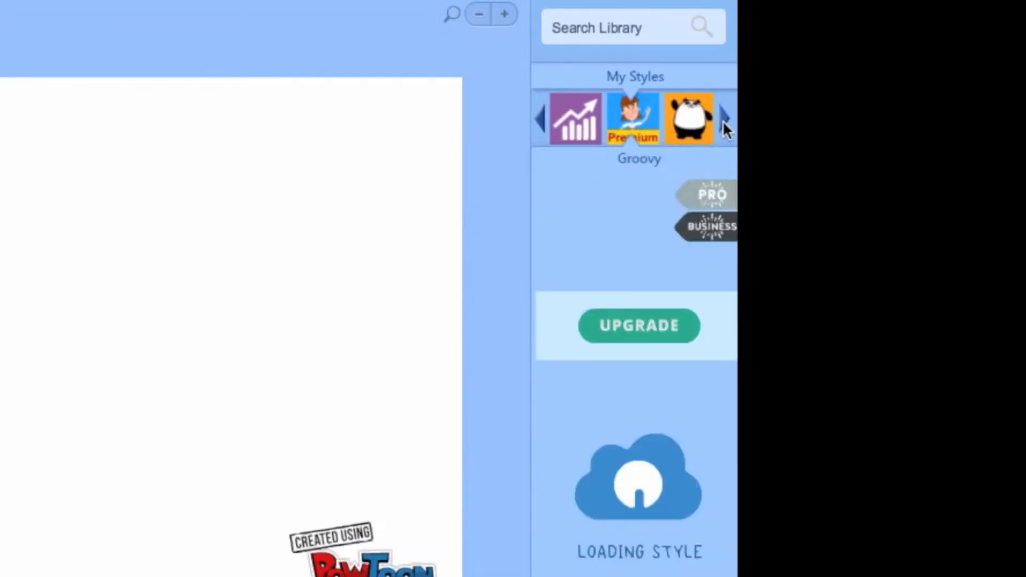
left_click(724, 119)
left_click(725, 119)
left_click(722, 120)
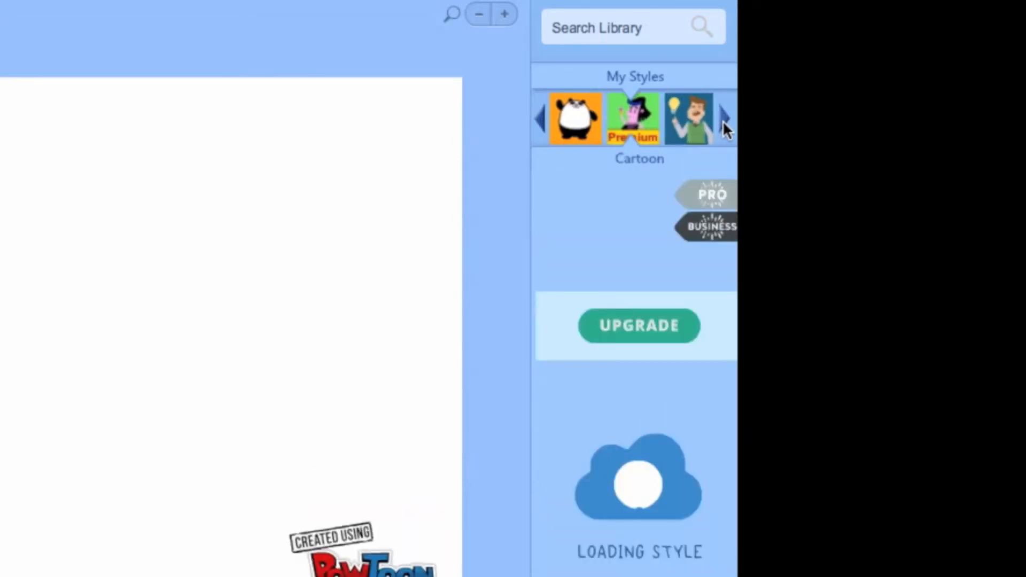
left_click(720, 120)
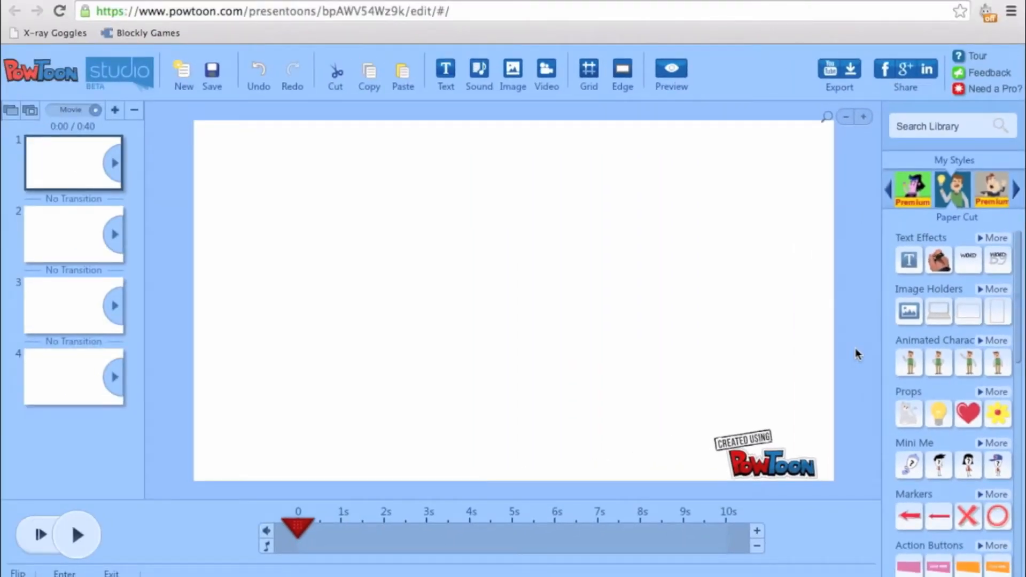
- Add a Plain Text object to slide 1 and move it slightly up and to the right on the slide
mouse_move(920, 355)
mouse_move(913, 258)
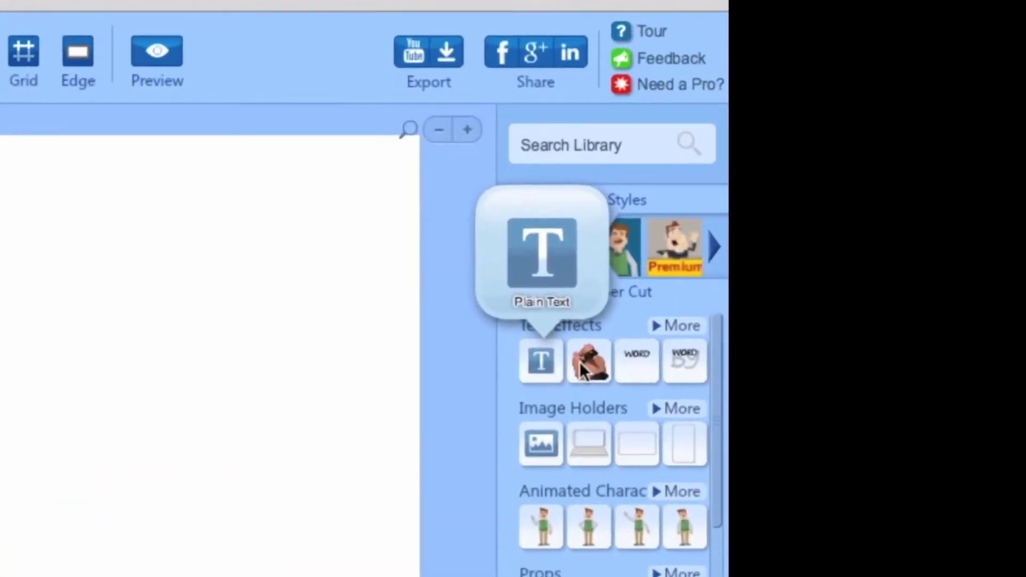
mouse_move(943, 261)
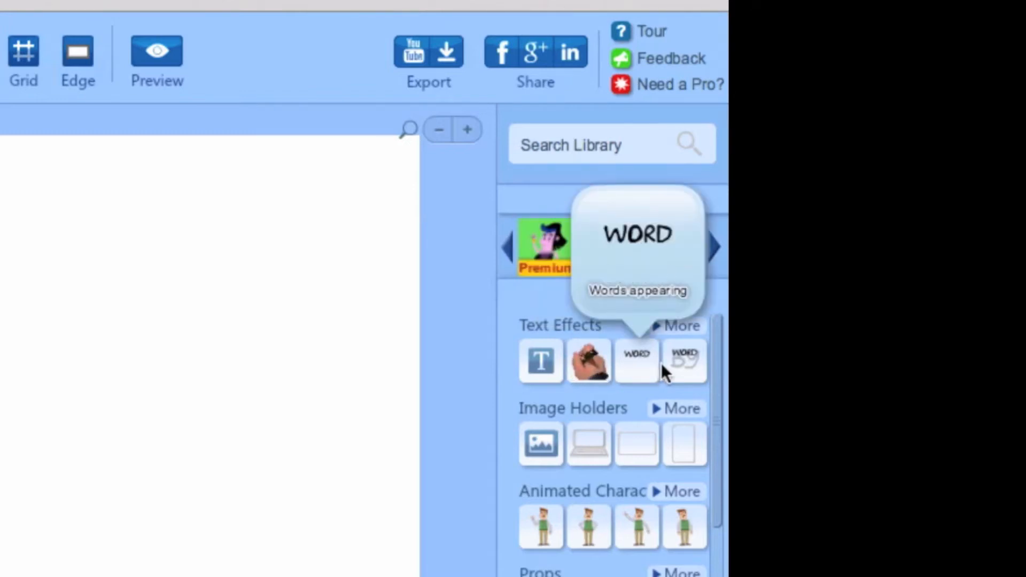
mouse_move(673, 366)
mouse_move(547, 359)
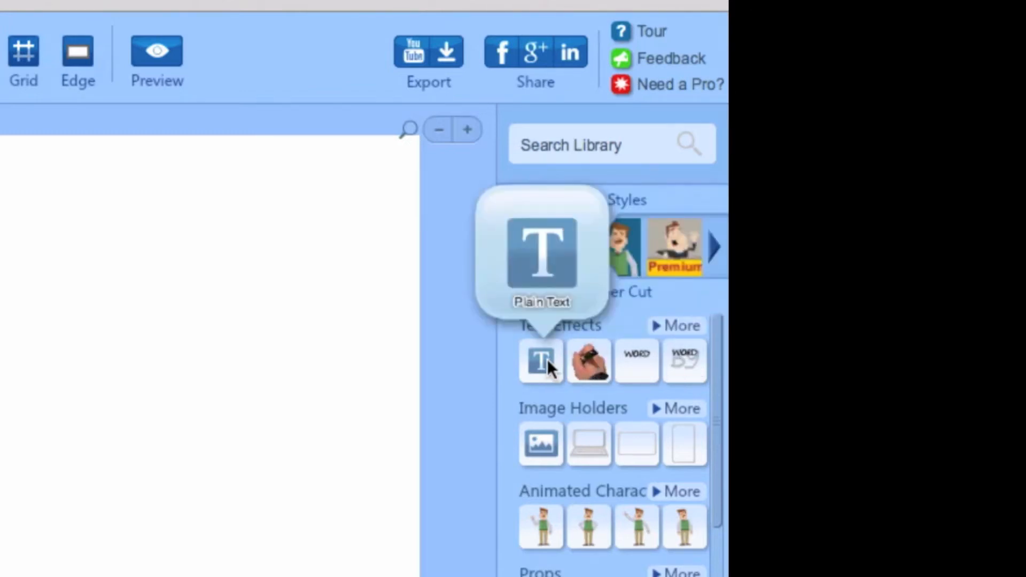
left_click(547, 359)
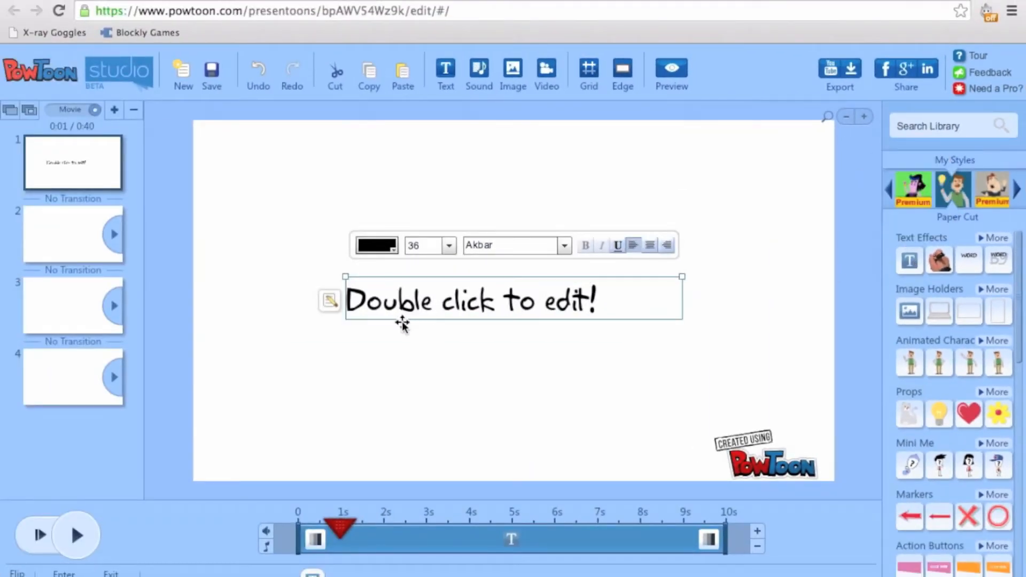
left_click_drag(401, 321, 428, 301)
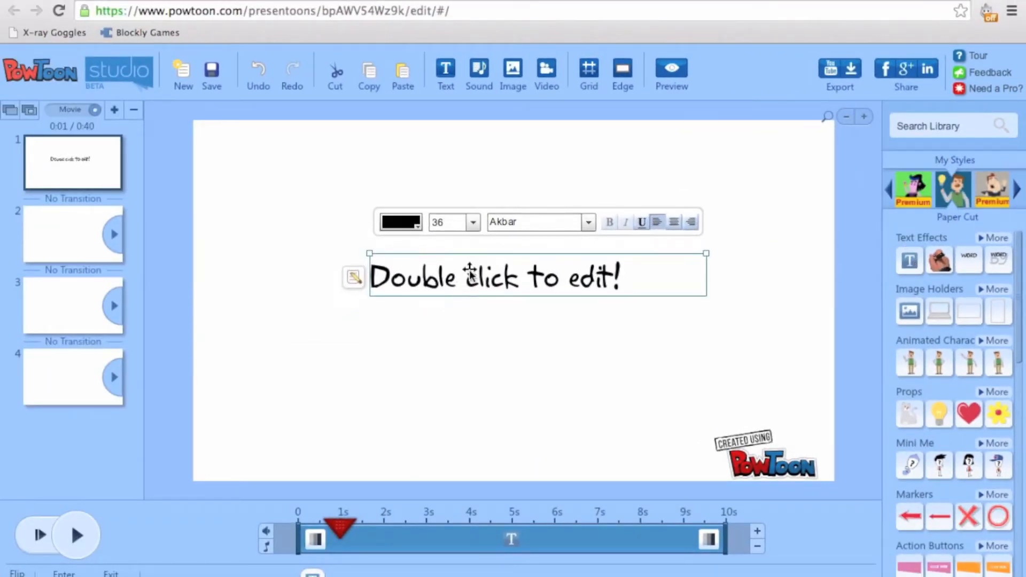
double_click(469, 278)
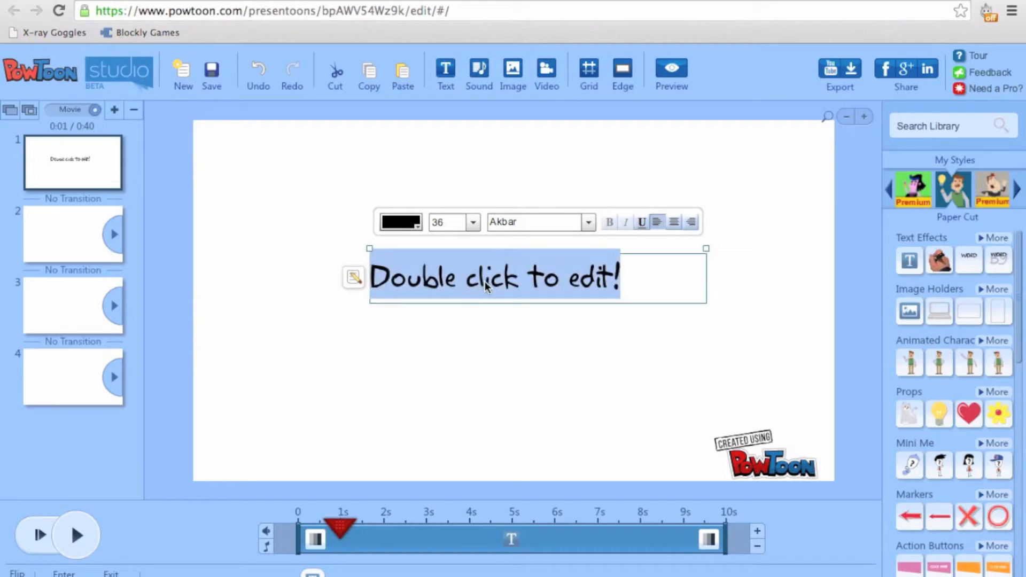
double_click(485, 281)
left_click_drag(374, 280, 687, 285)
type("Aprte")
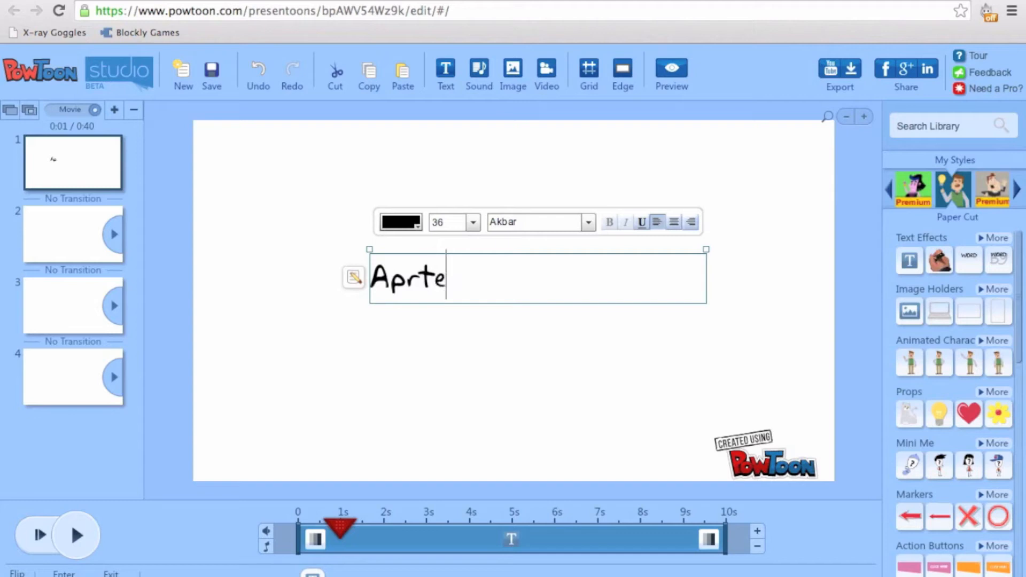
type("sentacao")
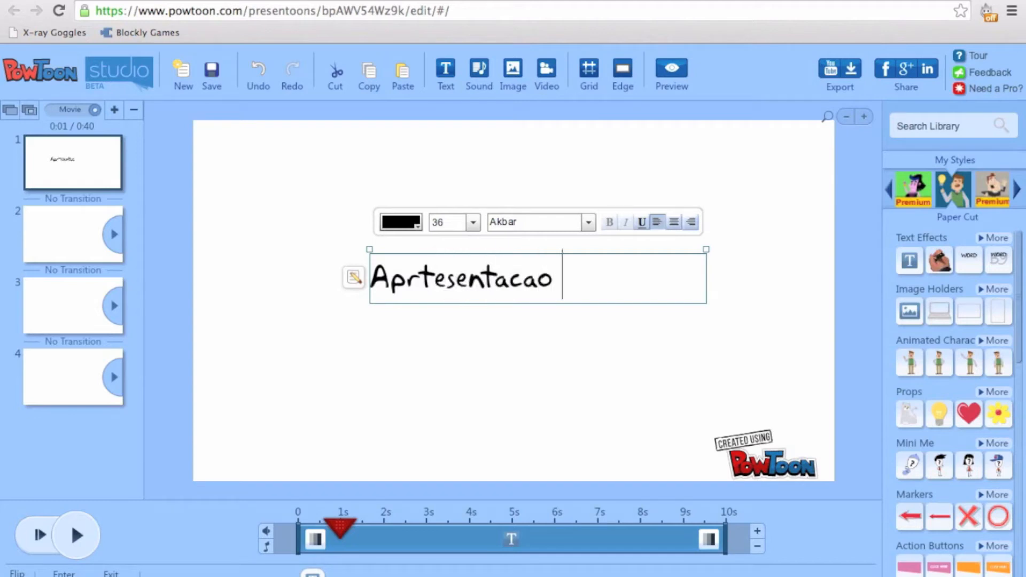
type(" 1")
- Change the text box's content to "Slide 1" and format it at font size 60, centre-aligned
left_click_drag(639, 278, 353, 277)
type("Slide 1")
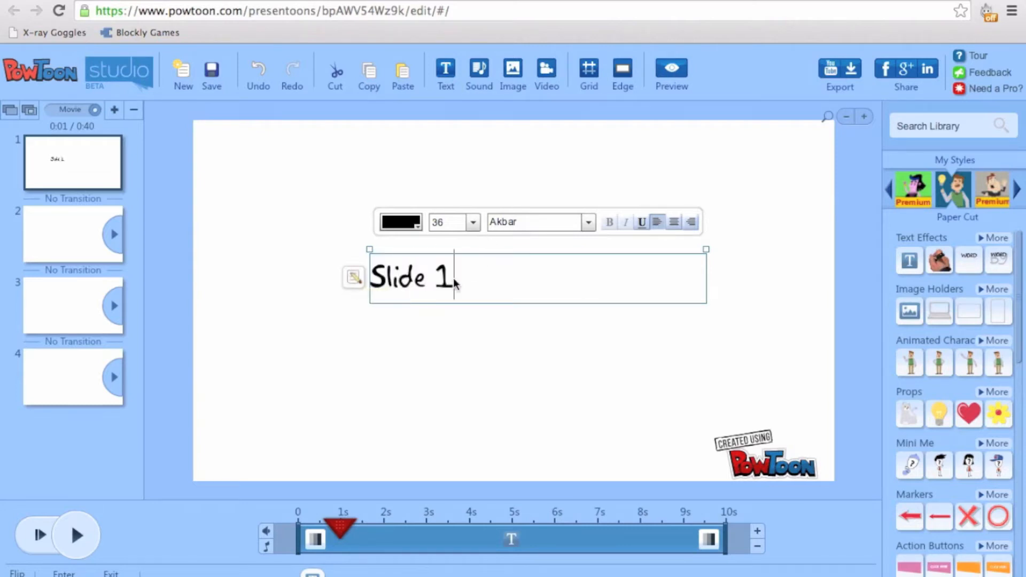
left_click_drag(453, 278, 350, 277)
left_click(477, 226)
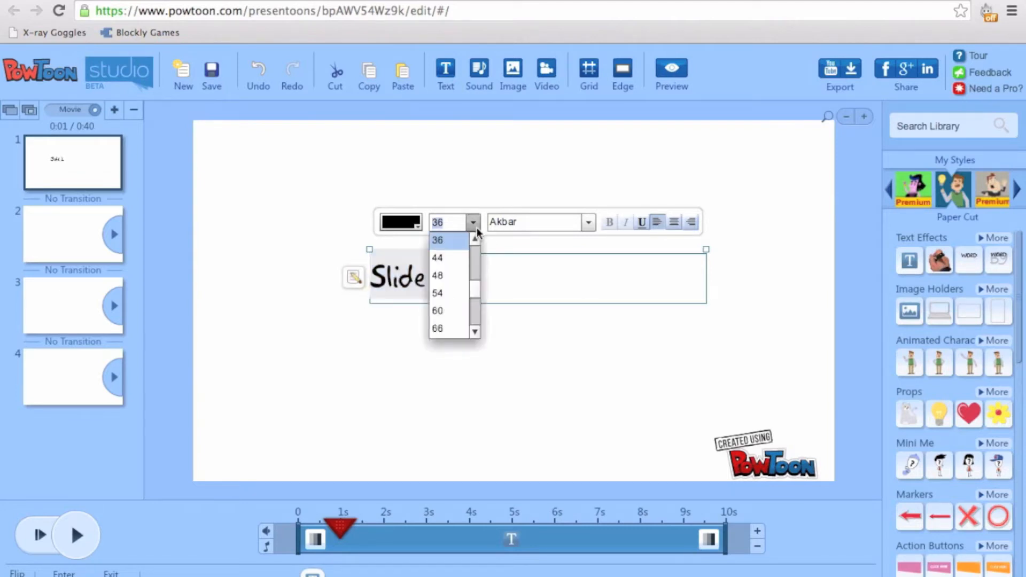
left_click(438, 311)
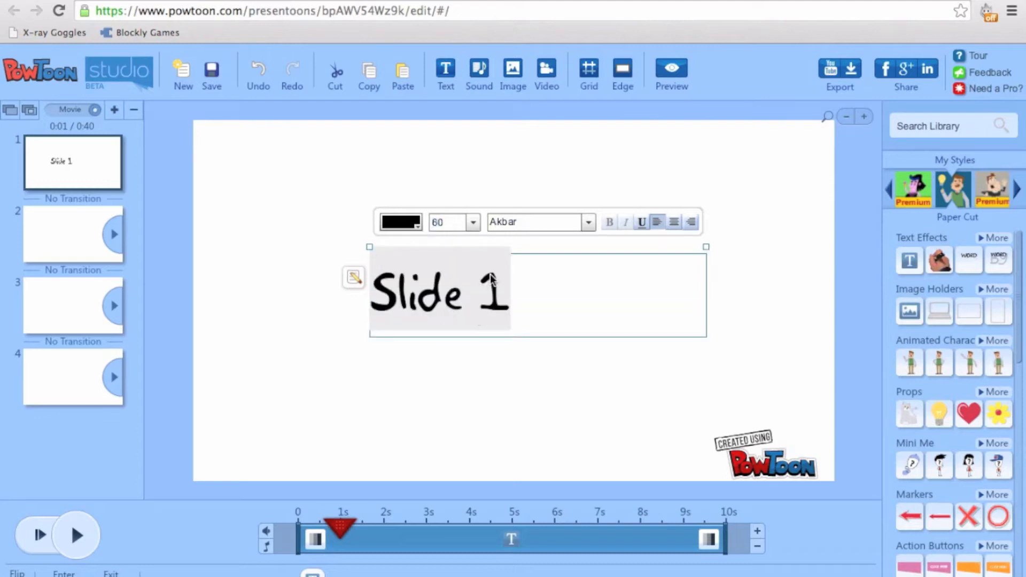
left_click(672, 224)
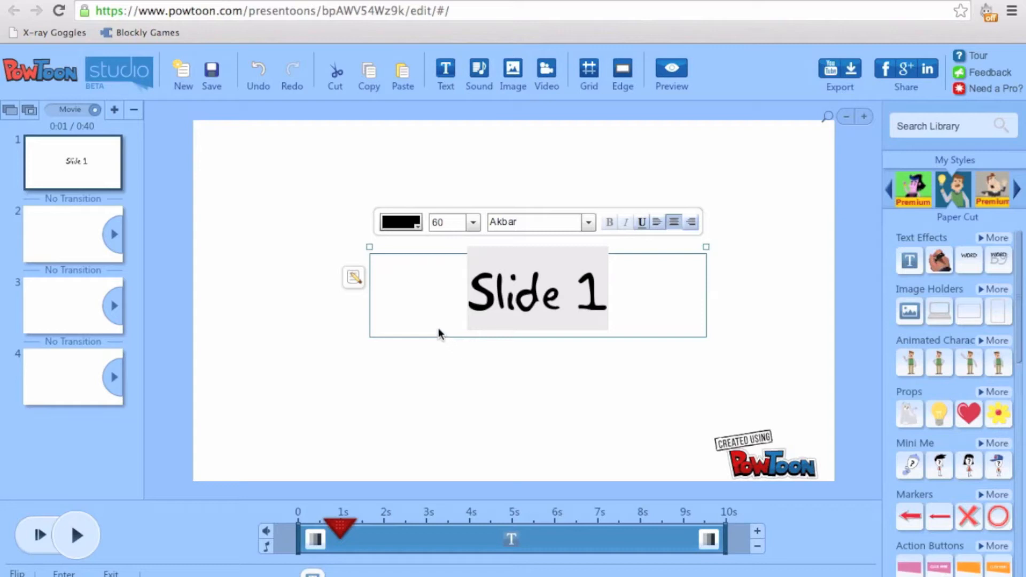
left_click(464, 396)
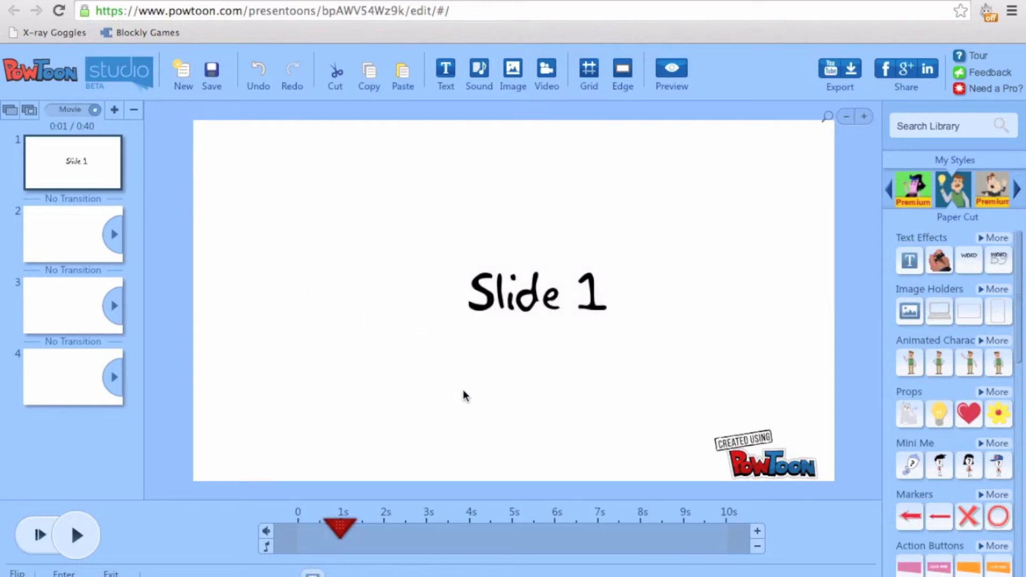
- Nudge the "Slide 1" text box slightly and set the slide's duration to 6 seconds
left_click(510, 311)
left_click_drag(427, 253, 431, 258)
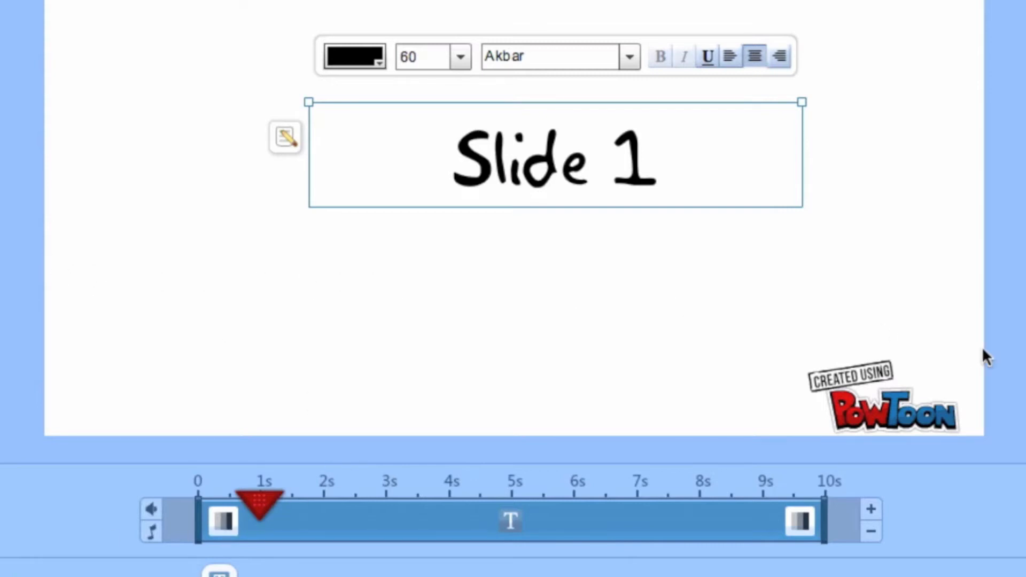
left_click(874, 535)
left_click(873, 535)
left_click(873, 534)
left_click(874, 534)
left_click(874, 534)
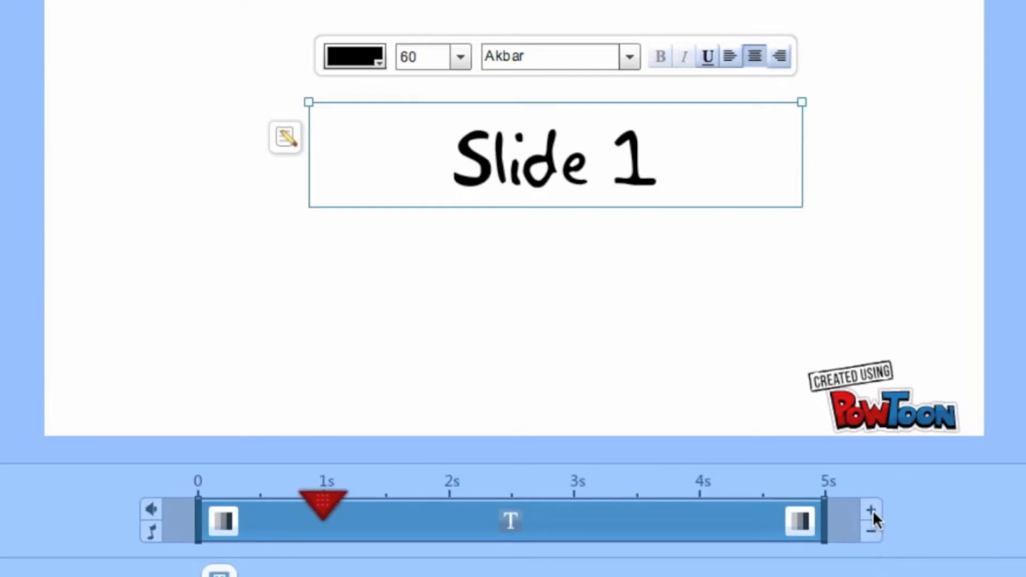
left_click(873, 513)
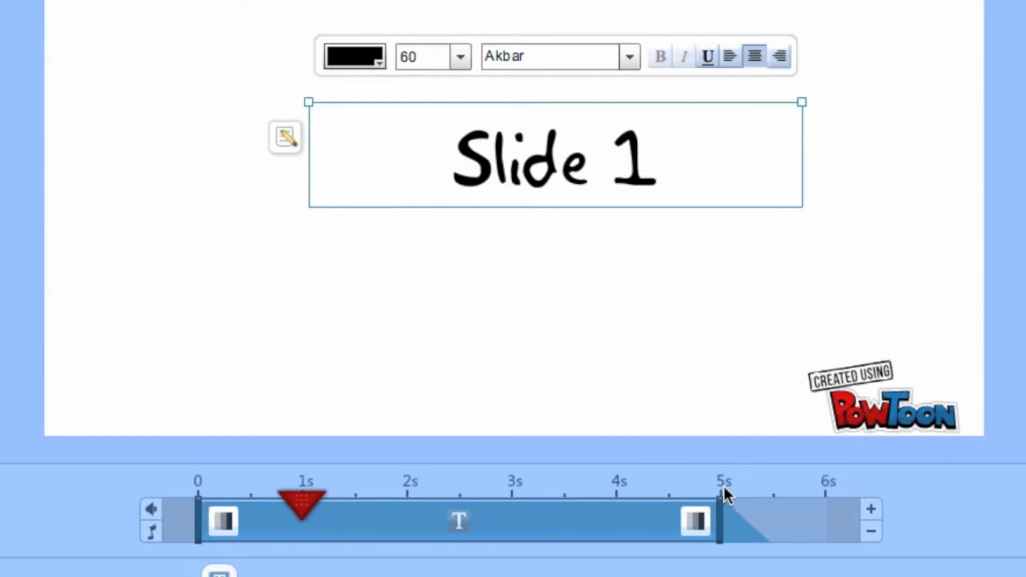
- Set the "Slide 1" text's entrance effect to Up and its exit effect to Down
left_click(221, 529)
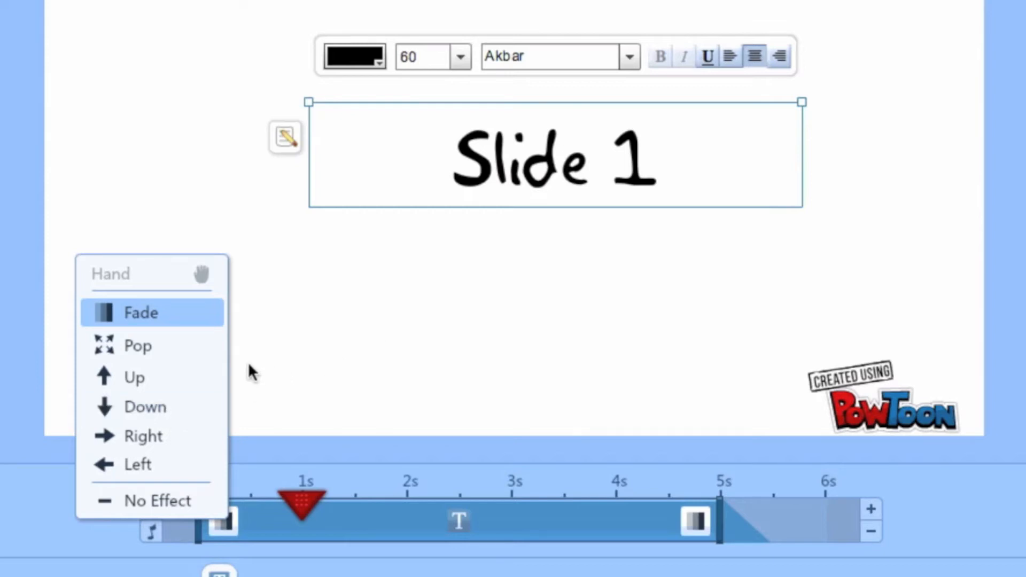
left_click(140, 383)
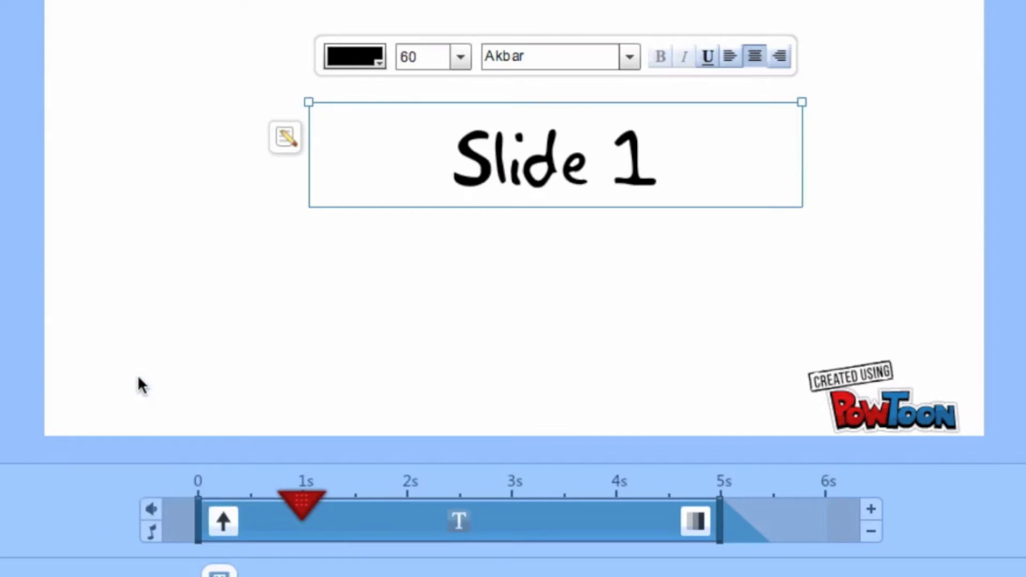
left_click(703, 524)
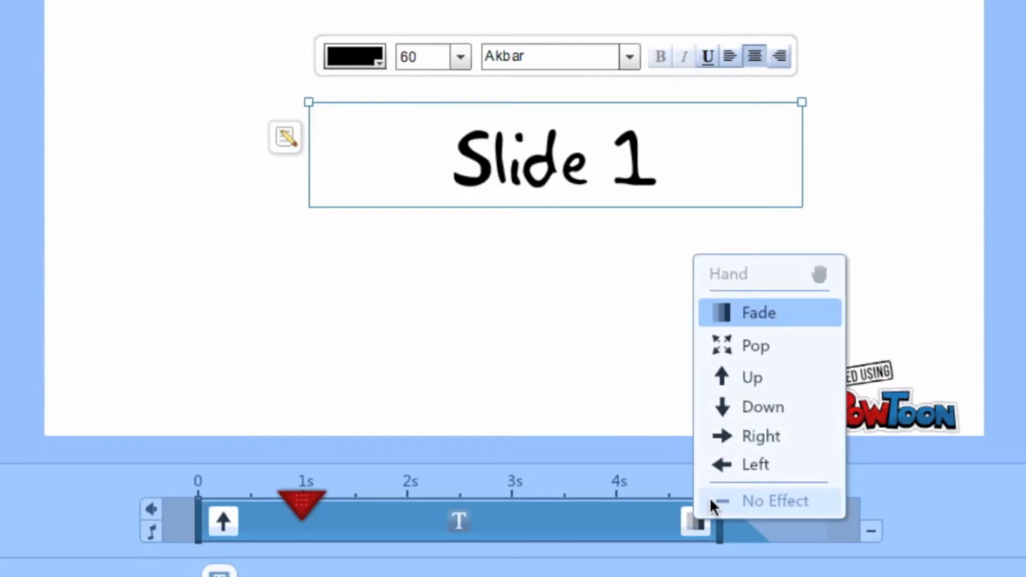
left_click(754, 413)
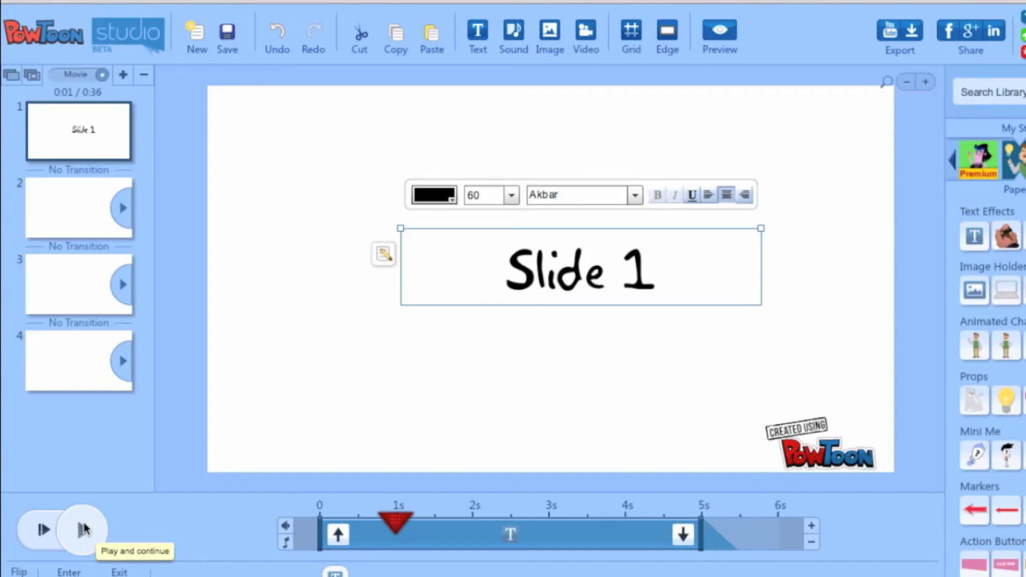
- Play the presentation from slide 1 to preview the text effects, pause it, and reselect the "Slide 1" text
left_click(84, 529)
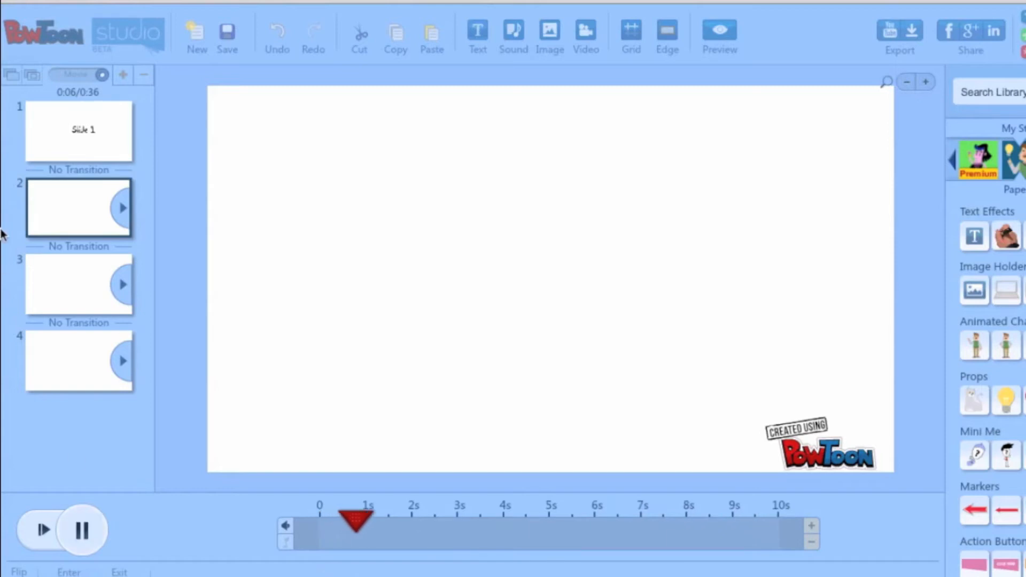
left_click(78, 531)
left_click(76, 141)
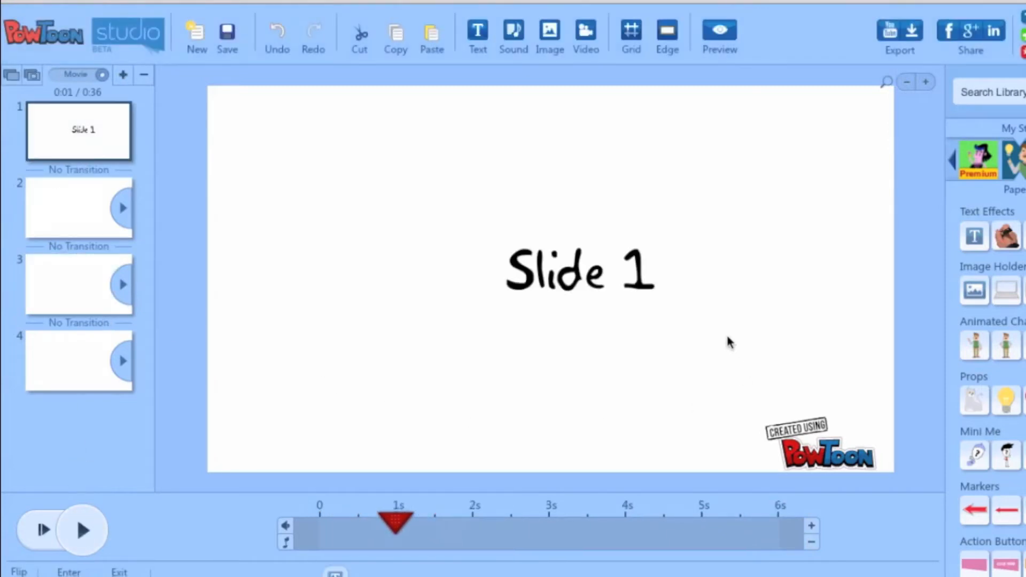
left_click(567, 284)
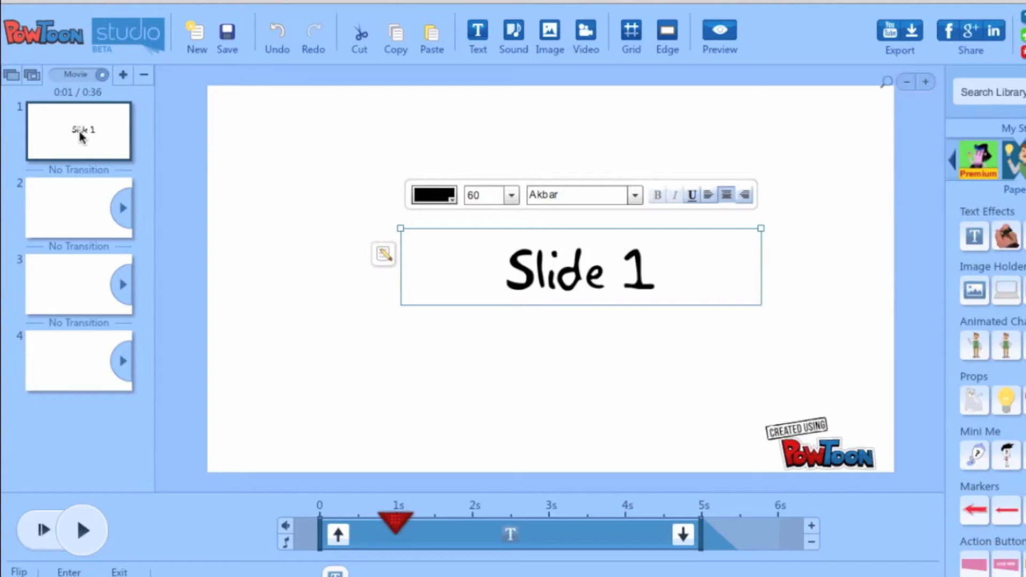
- Add the waving DadiWave animated character to slide 2 and place it on the slide's left side
left_click(78, 205)
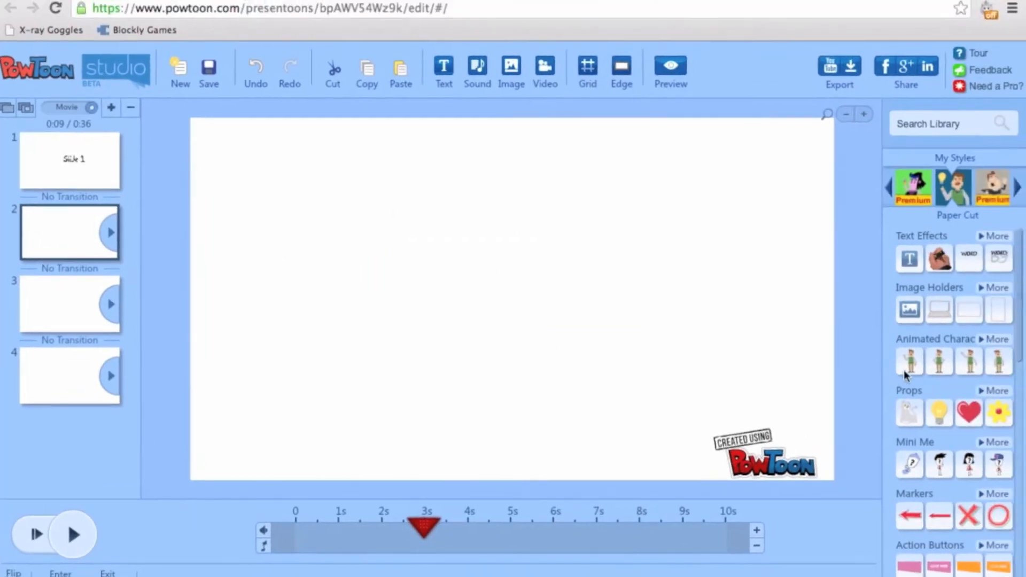
mouse_move(915, 364)
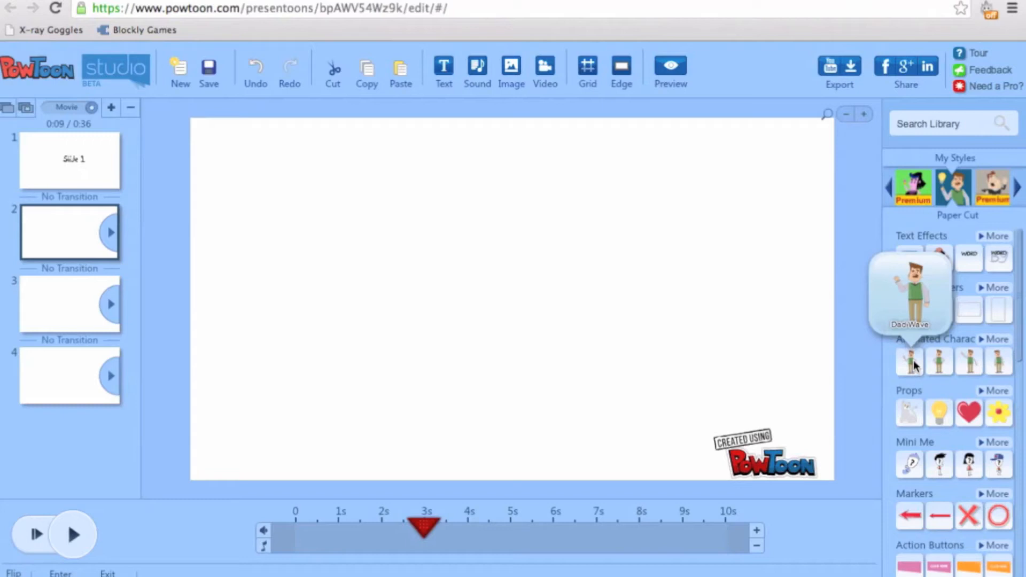
left_click(916, 363)
left_click_drag(539, 274, 343, 275)
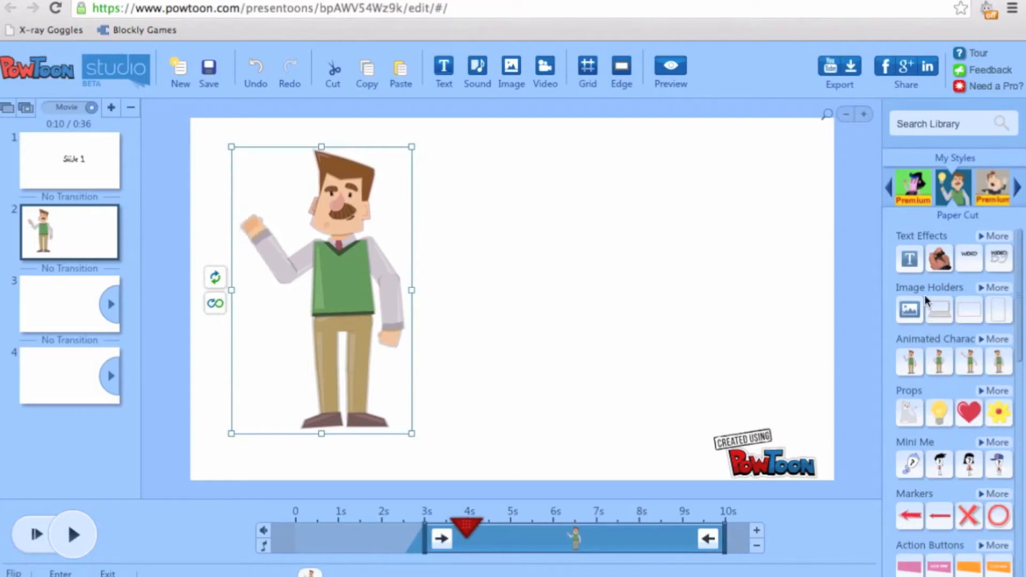
- Add a Handwriting text effect to slide 2 and position it to the right of the character
mouse_move(936, 267)
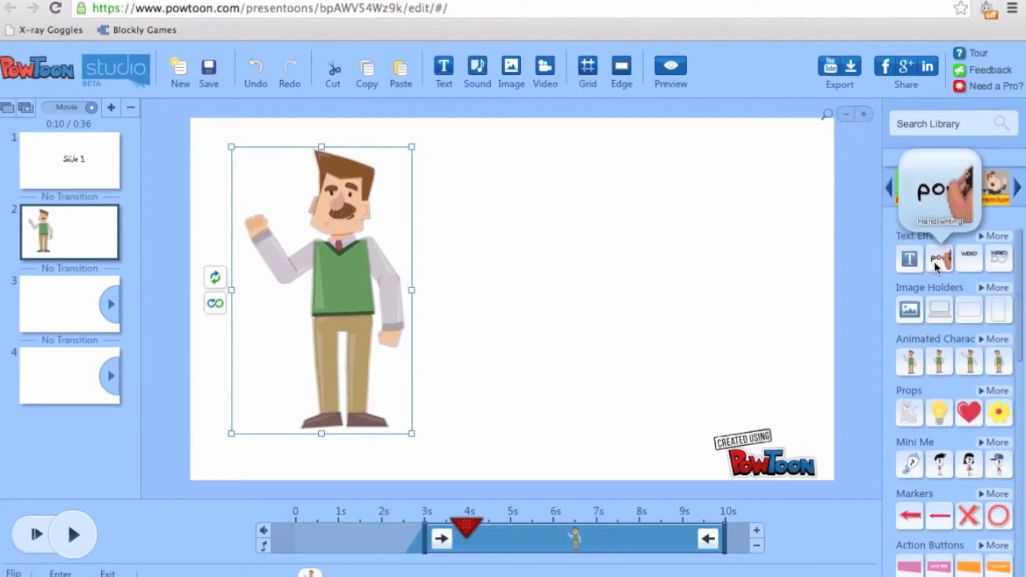
left_click(944, 262)
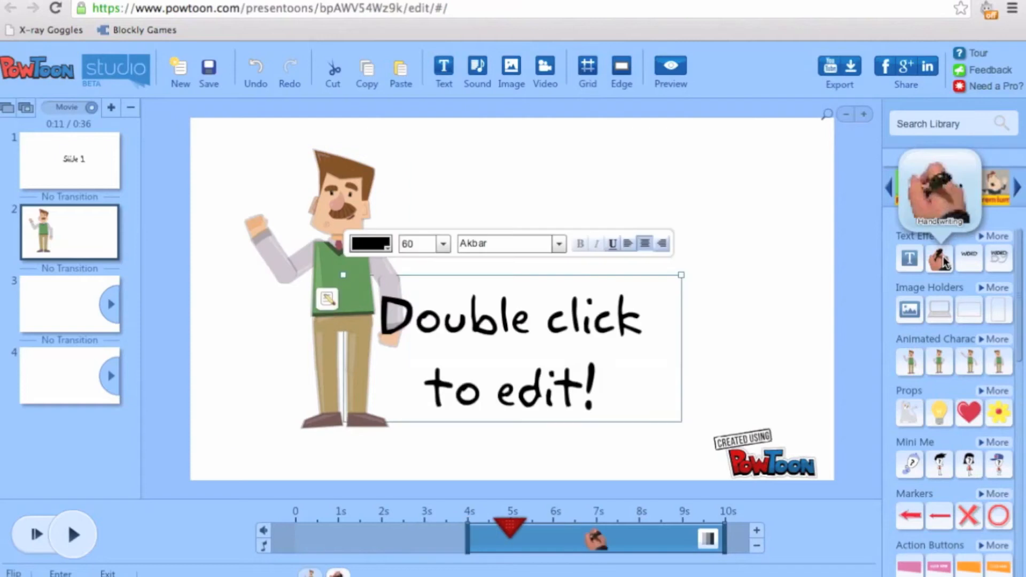
left_click_drag(522, 335, 636, 283)
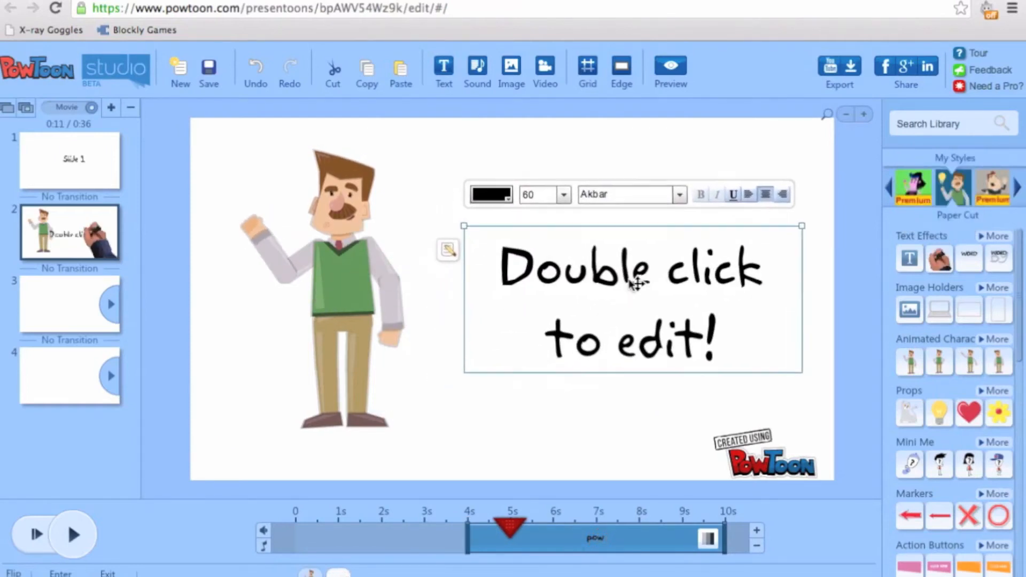
- Change the handwriting text on slide 2 to "Testando o Powtoon" on two lines and apply it
double_click(499, 258)
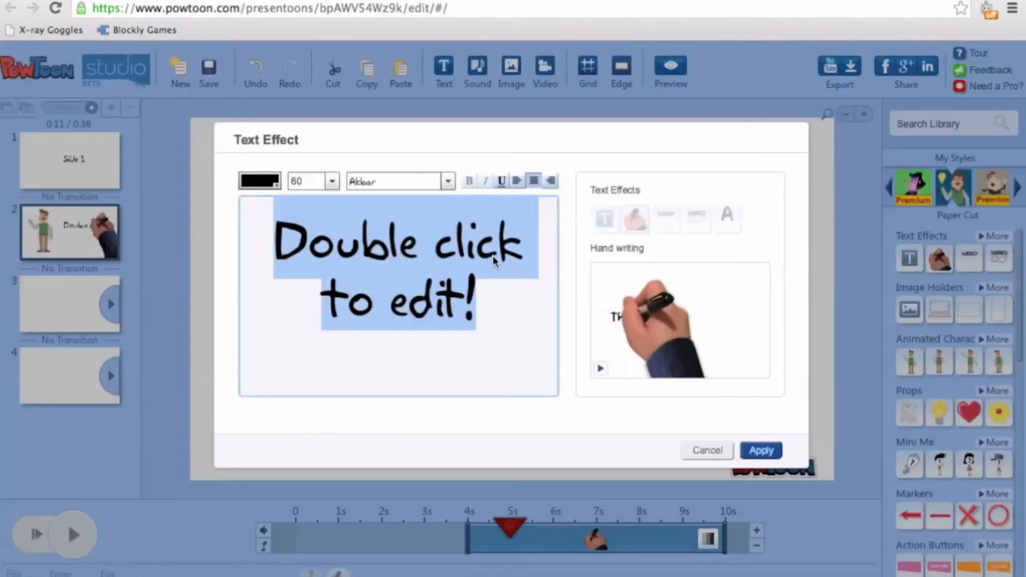
type("Testando o")
key("Return")
type("Powtoo")
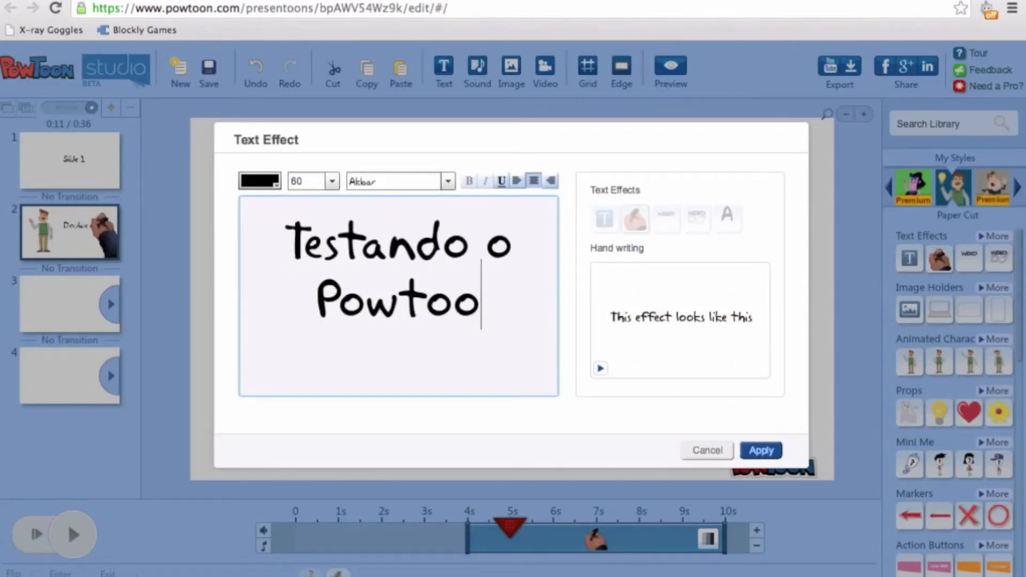
type("n")
left_click(764, 452)
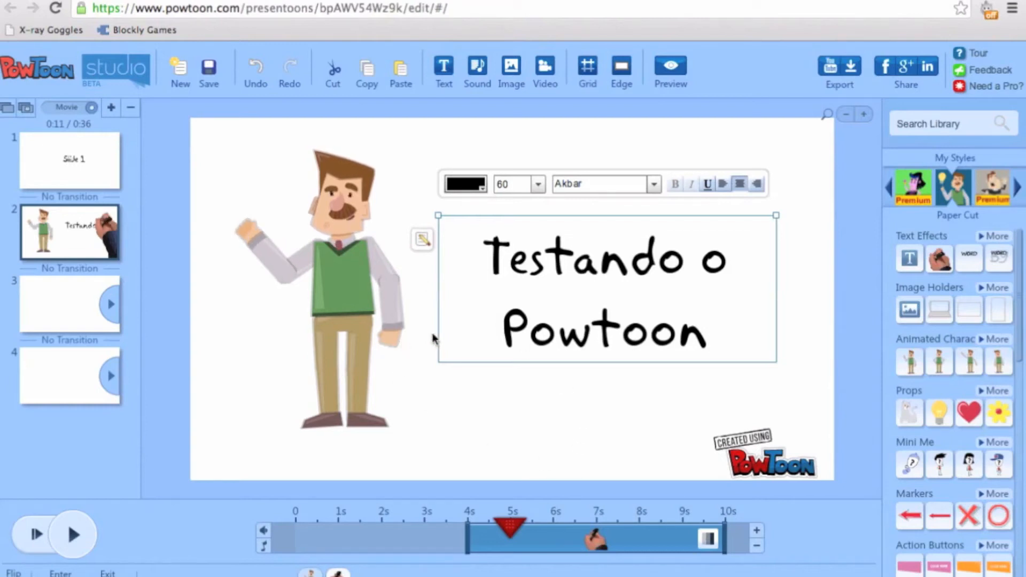
- Check the text timing on slide 1 and set slide 2's duration to 6 seconds
left_click(91, 183)
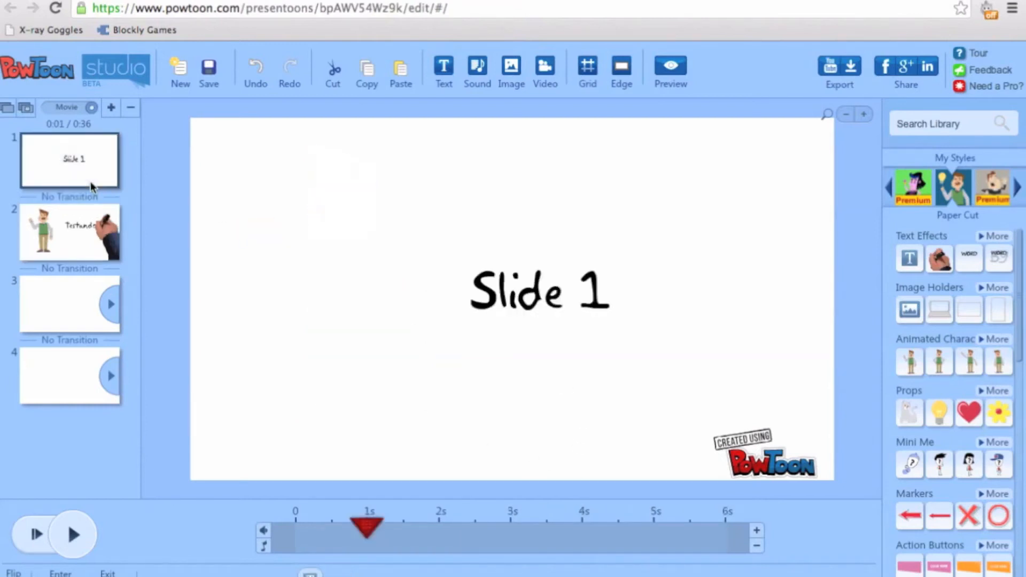
left_click(552, 306)
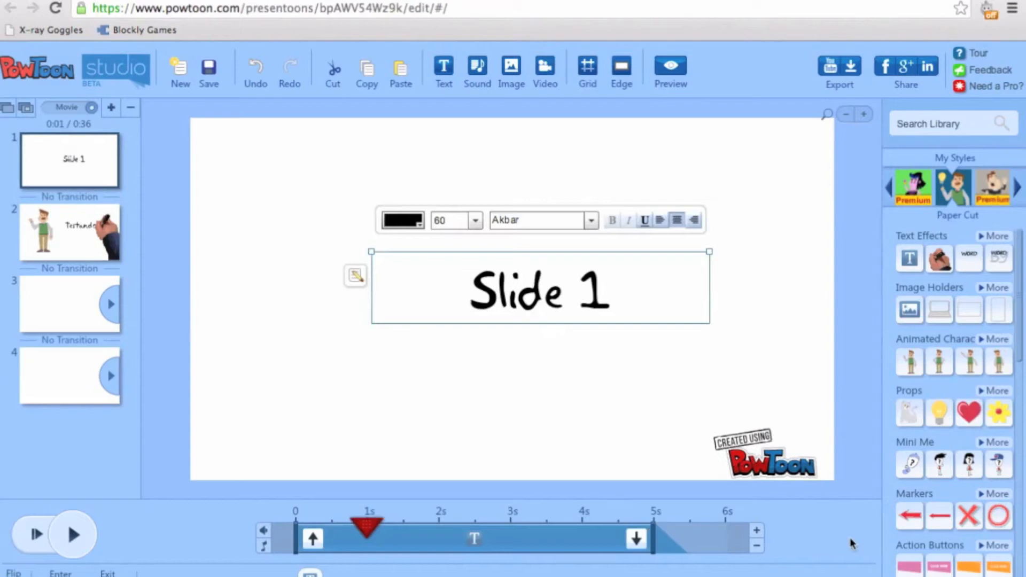
left_click(64, 233)
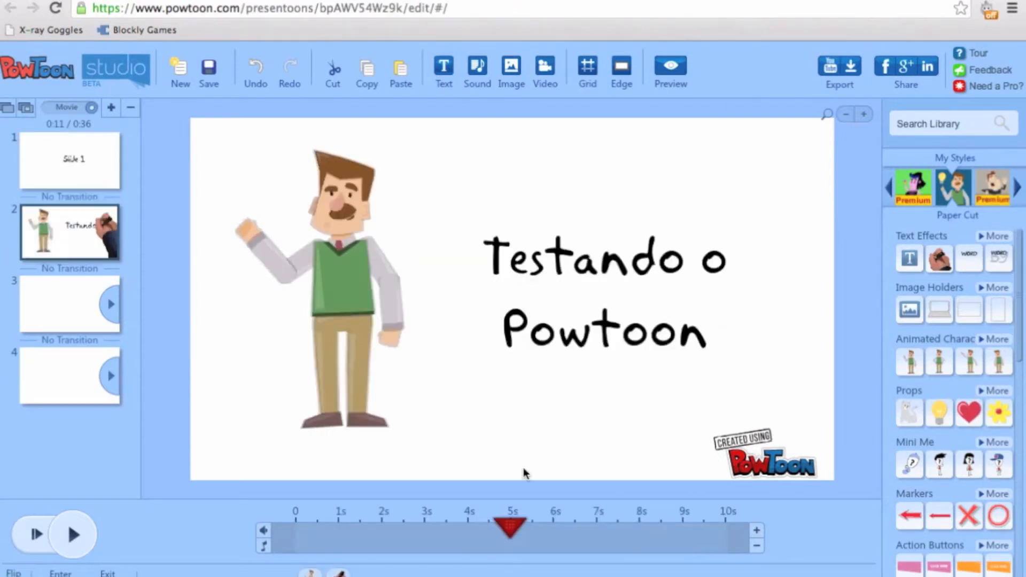
left_click(756, 548)
left_click(756, 547)
left_click(756, 548)
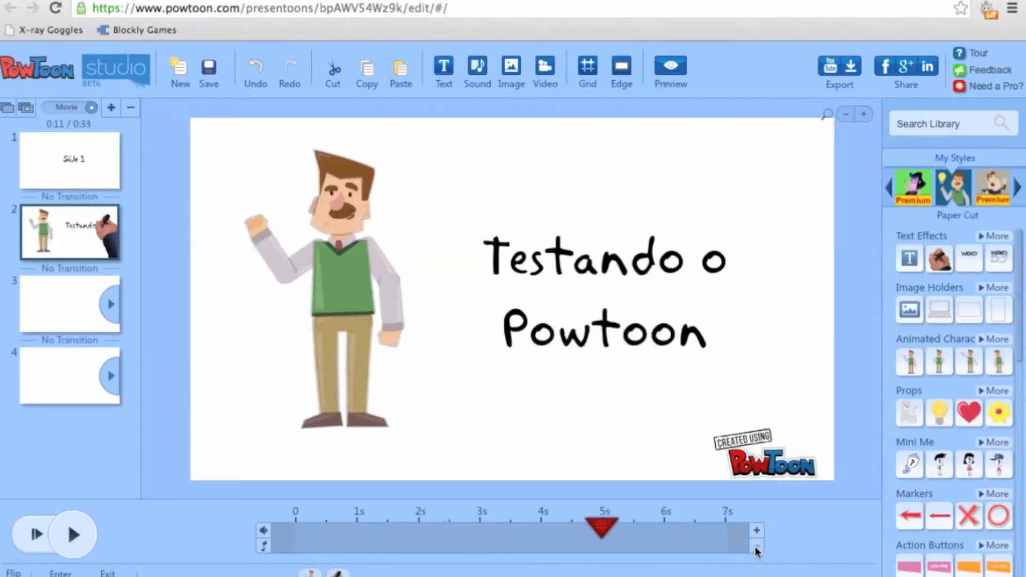
left_click(756, 547)
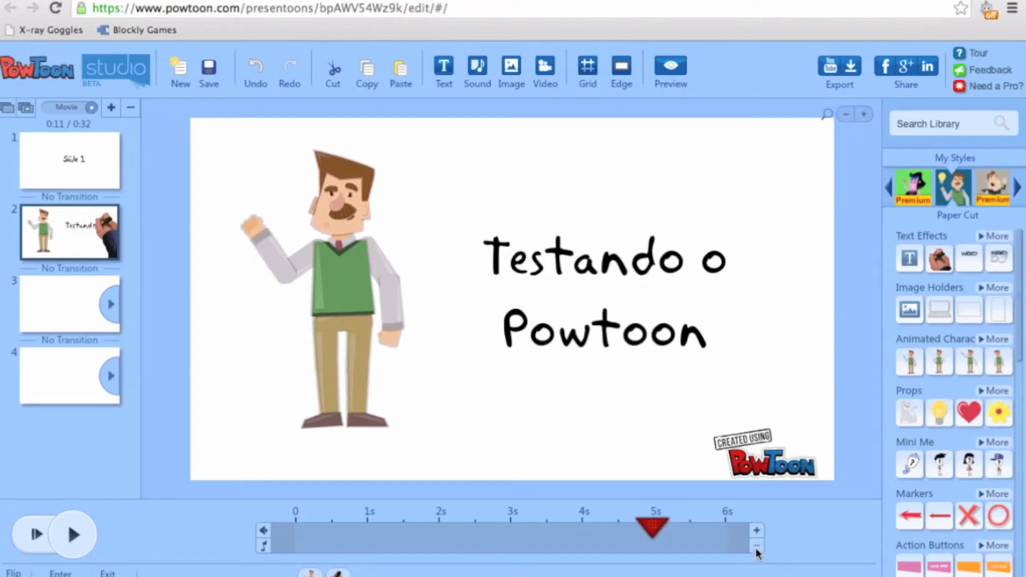
- Set the slide 2 character to appear at 1 second and leave at 5 seconds, and move the playhead to about 4.5 seconds
left_click(354, 287)
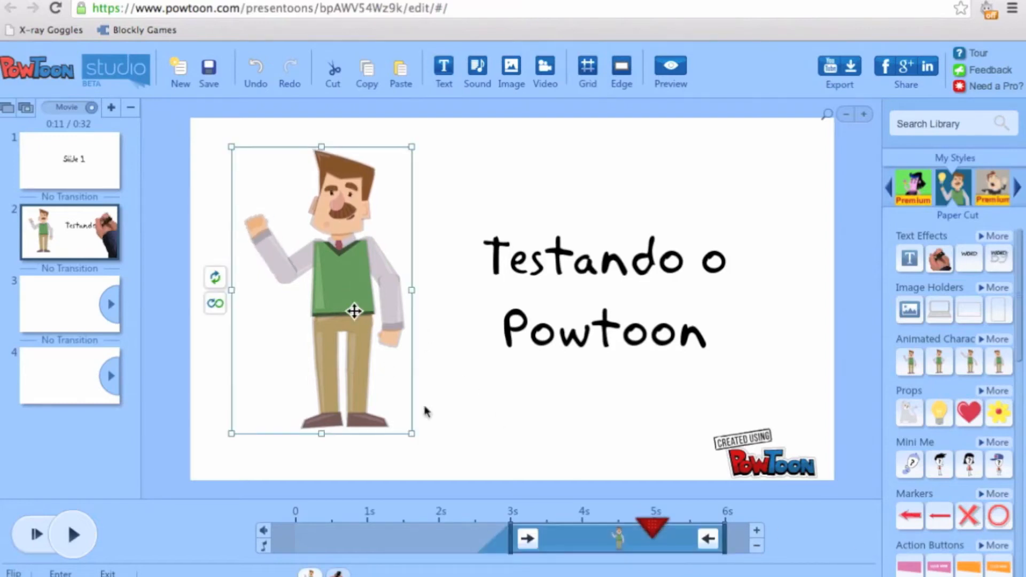
left_click_drag(512, 539, 367, 540)
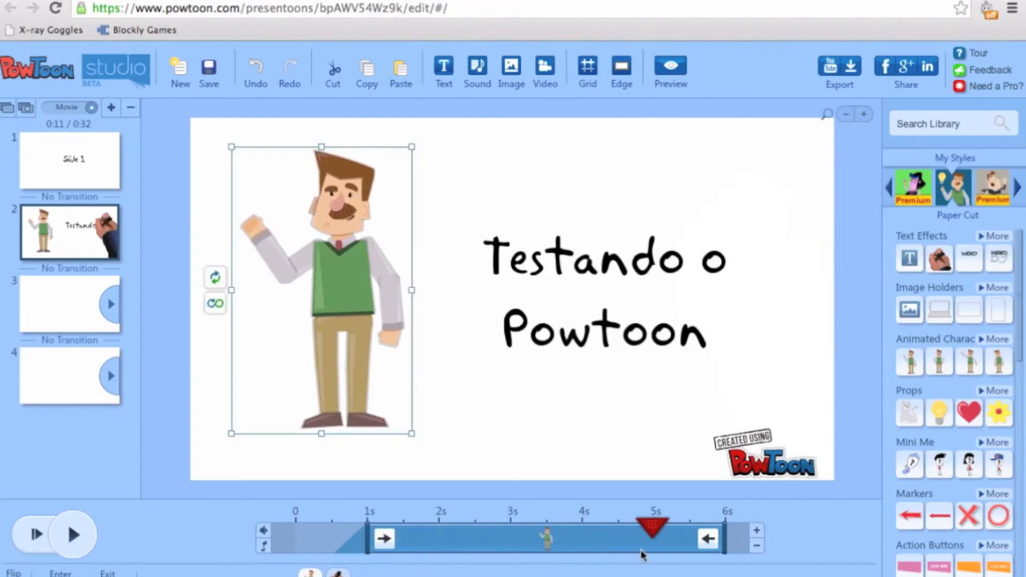
left_click_drag(725, 540, 653, 543)
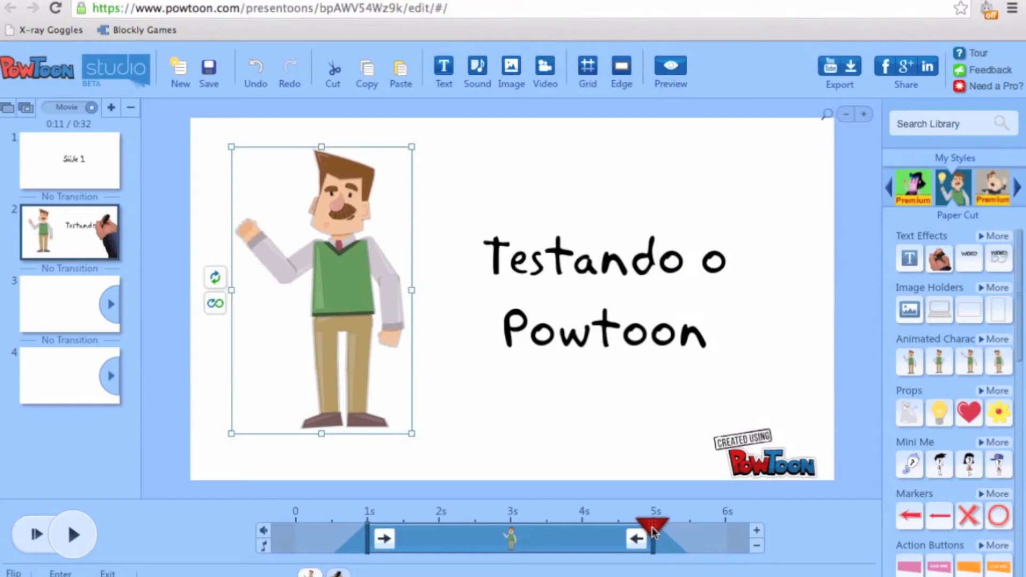
mouse_move(652, 532)
left_mouse_down()
mouse_move(538, 531)
mouse_move(671, 530)
mouse_move(617, 529)
left_mouse_up()
- Set the character's entrance effect to Fade and its exit effect to Down
left_click(360, 304)
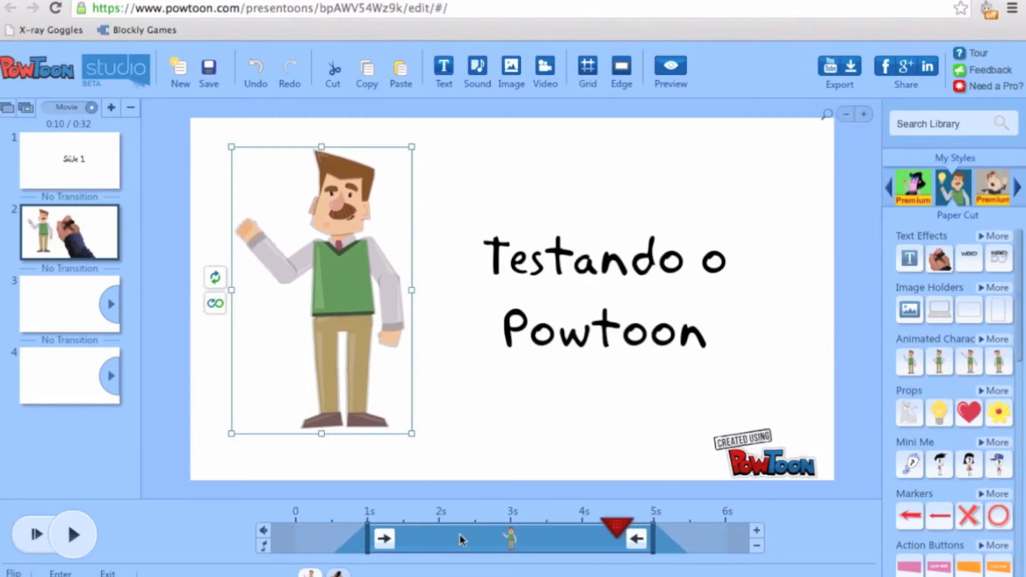
left_click(384, 539)
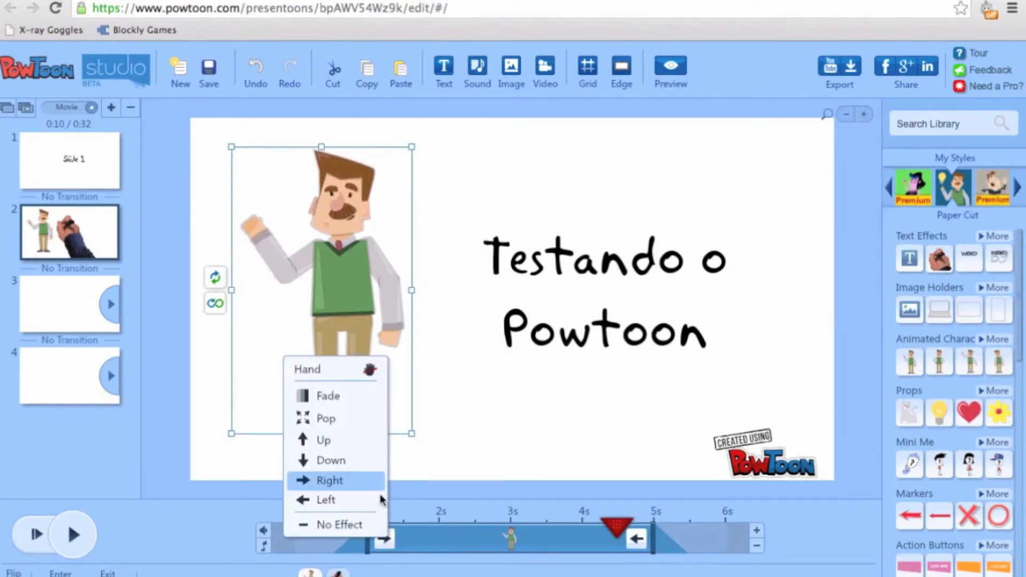
left_click(332, 396)
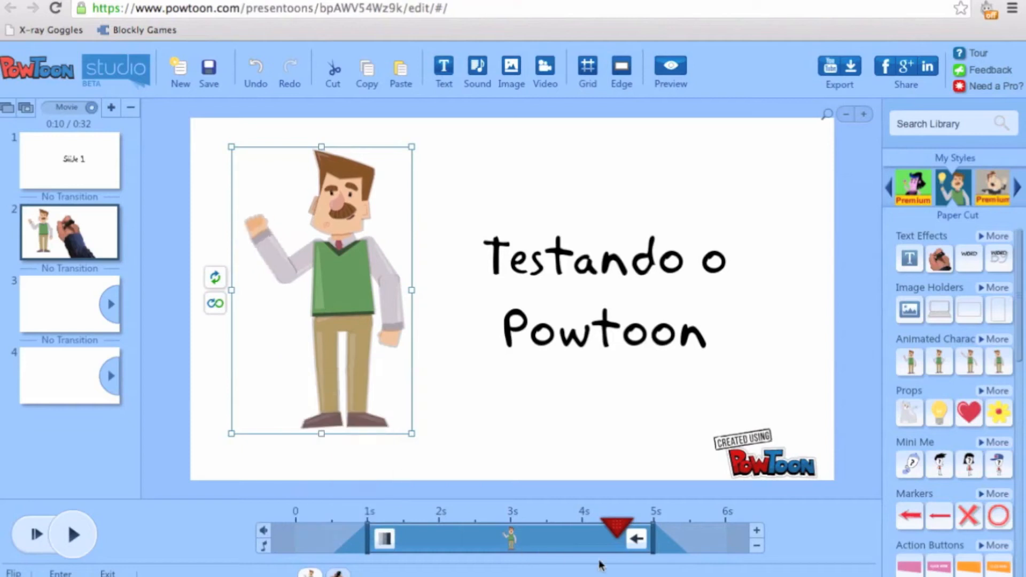
left_click(636, 539)
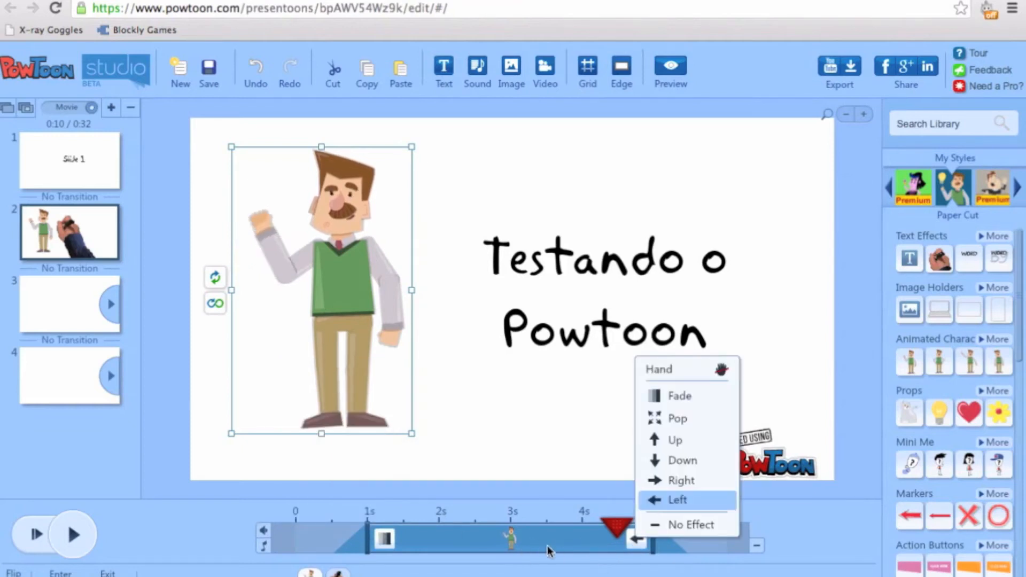
left_click(678, 461)
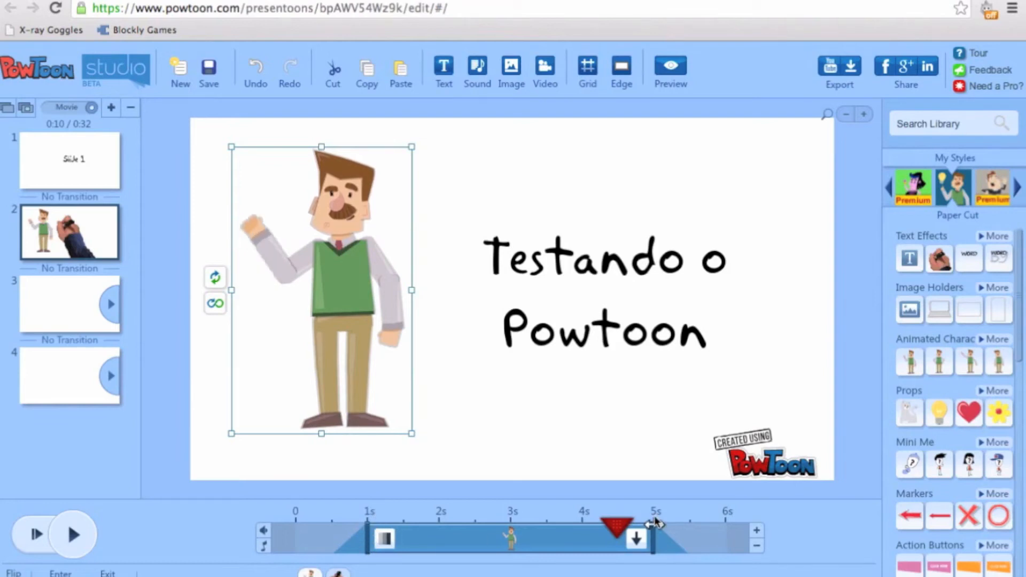
- Set the "Testando o Powtoon" text to run from 1 to 5 seconds and move the playhead to about 1.5 seconds
left_click(606, 343)
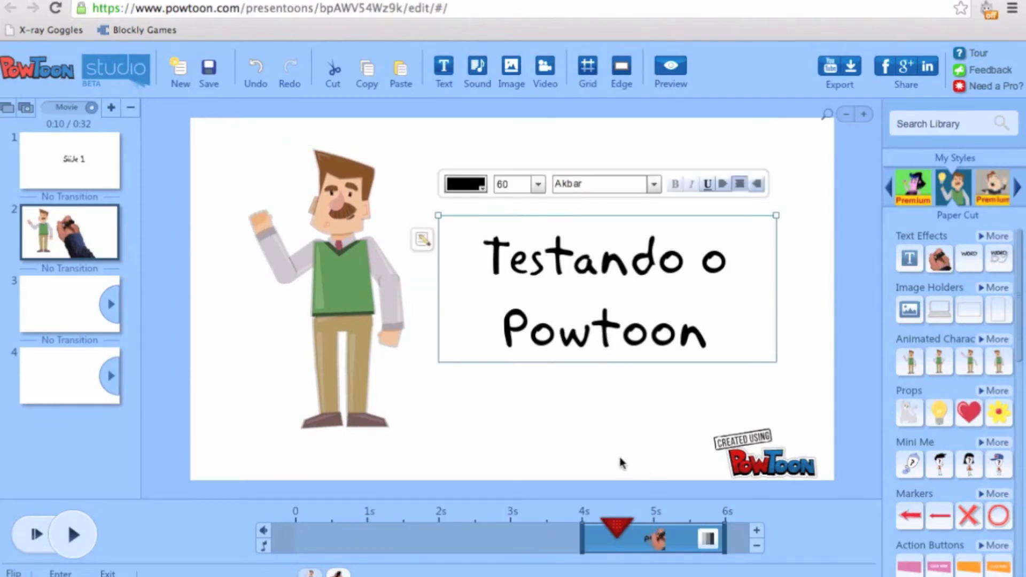
left_click_drag(581, 541, 368, 535)
left_click_drag(726, 536, 656, 537)
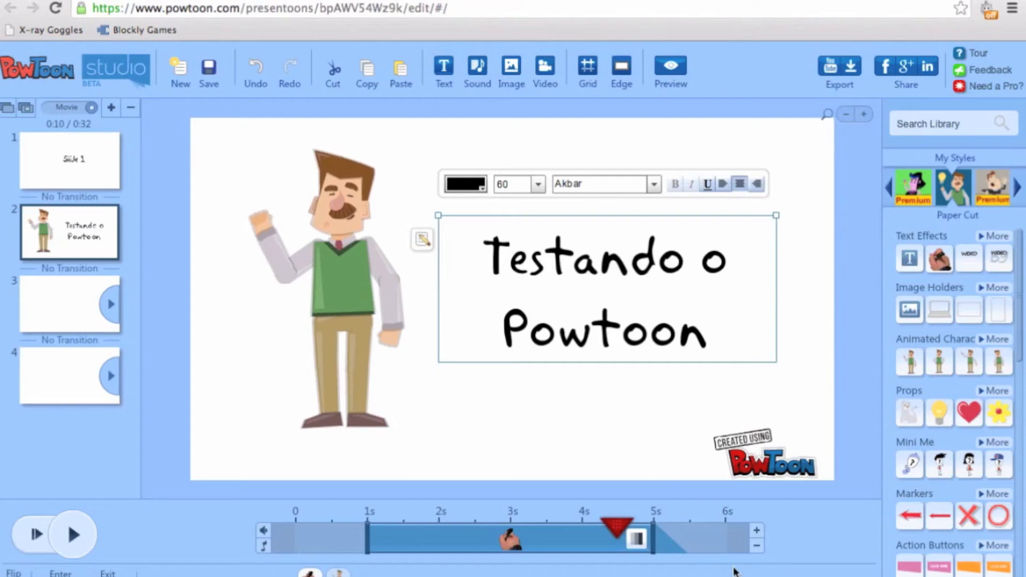
mouse_move(617, 529)
left_mouse_down()
mouse_move(378, 530)
mouse_move(402, 529)
left_mouse_up()
- Play the presentation from slide 1 through slide 2, pause it, and select the character on slide 2
left_click(60, 166)
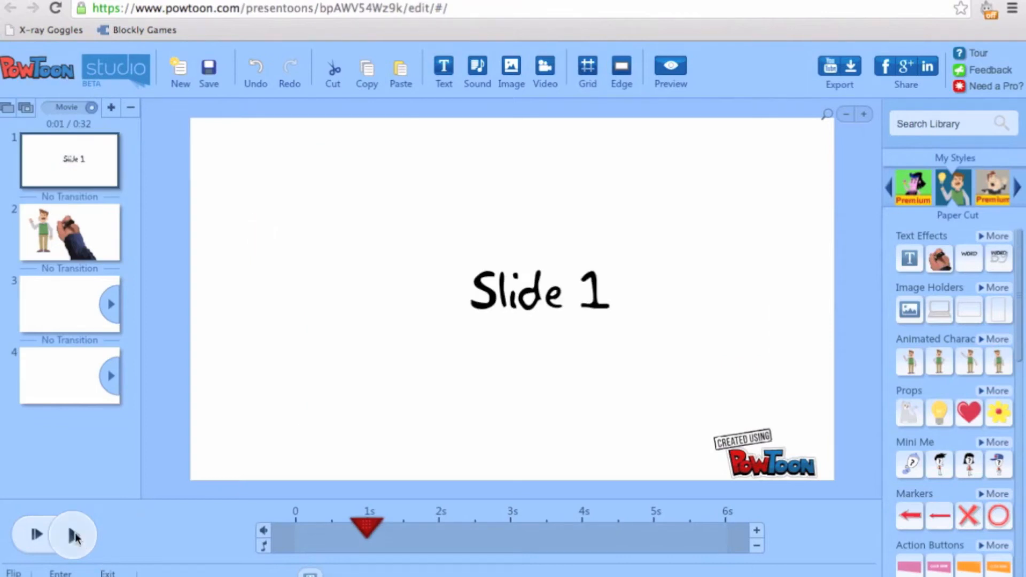
left_click(74, 535)
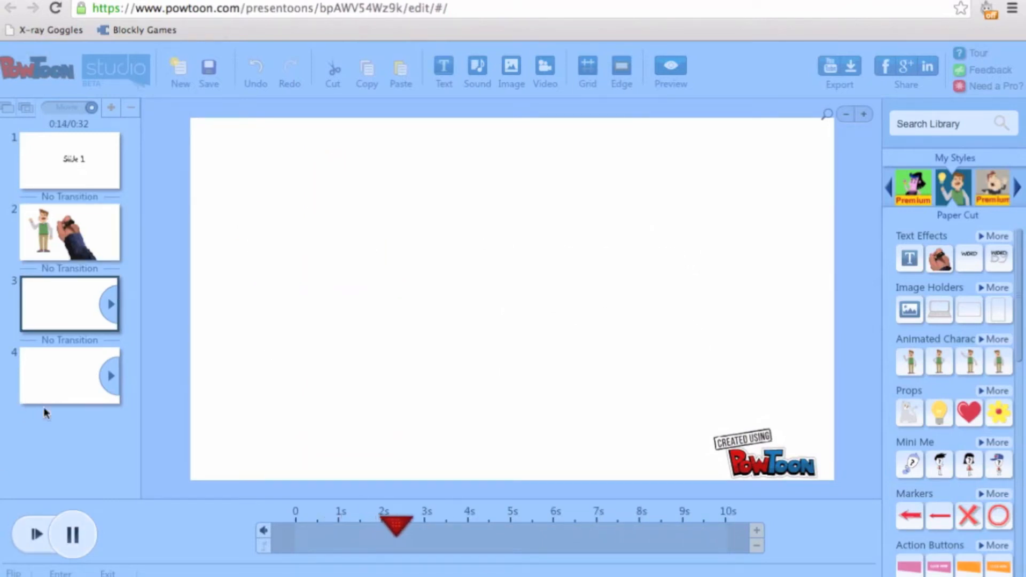
left_click(72, 535)
left_click(76, 252)
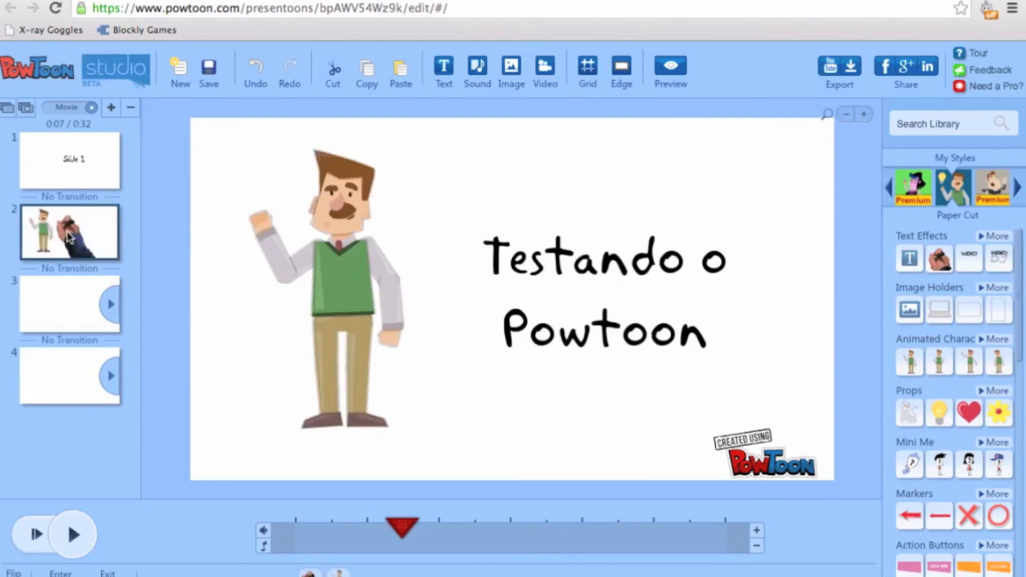
left_click(328, 307)
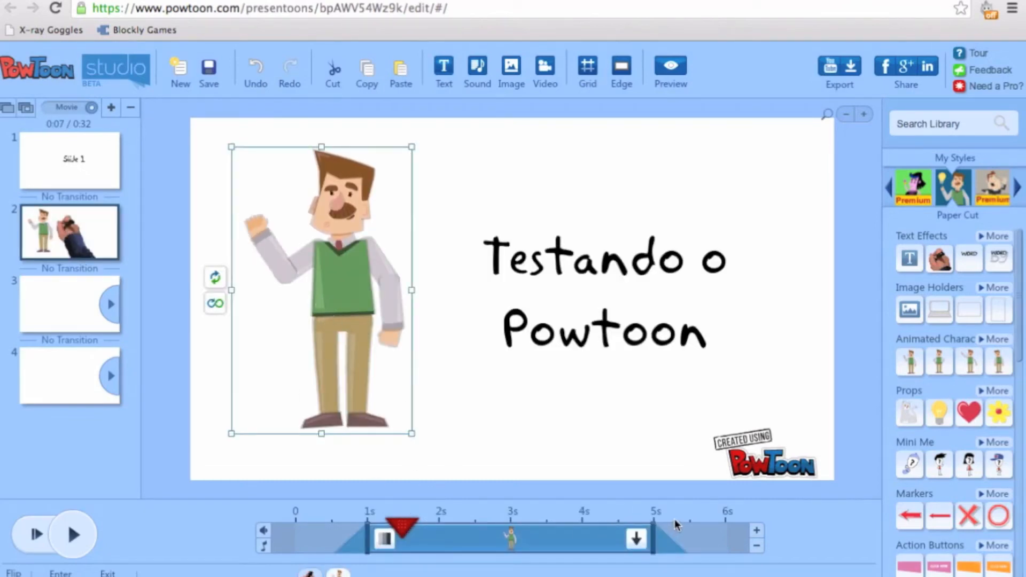
- Make the "Testando o Powtoon" text on slide 2 appear at 2 seconds
left_click(577, 342)
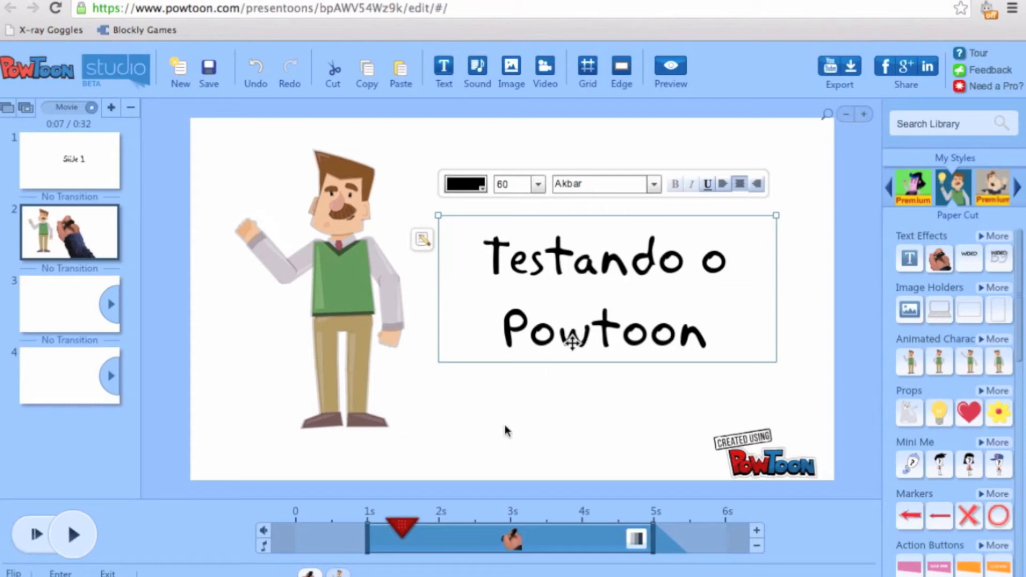
left_click_drag(367, 535, 444, 538)
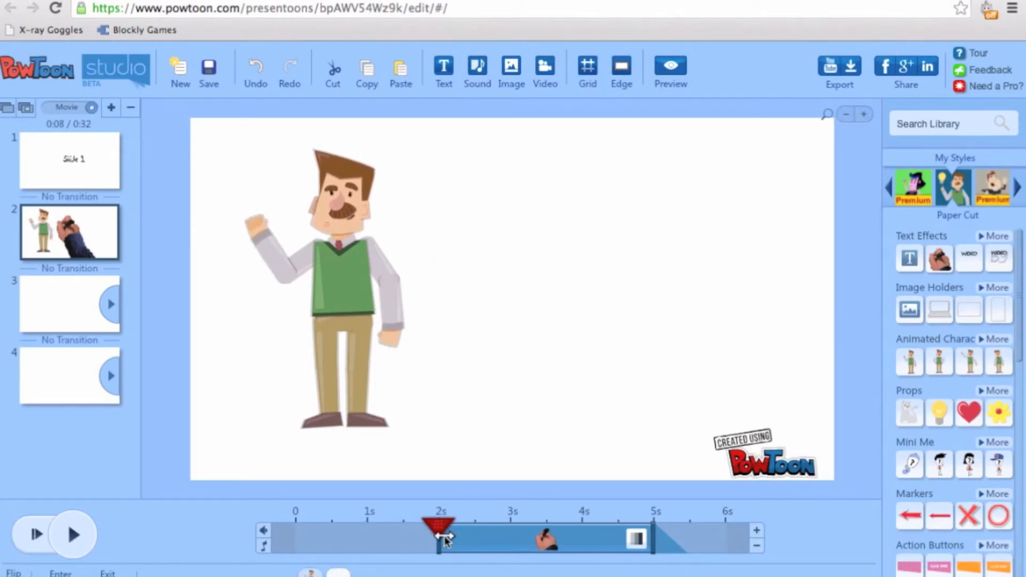
left_click(507, 545)
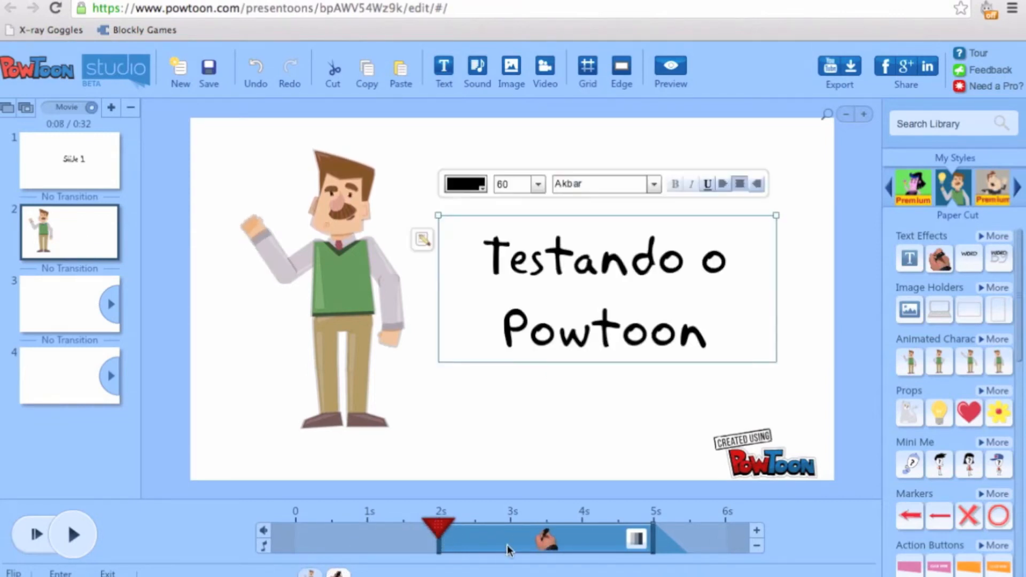
- Play the presentation from slide 1, pause it on slide 3, and return to slide 2
left_click(84, 162)
left_click(72, 533)
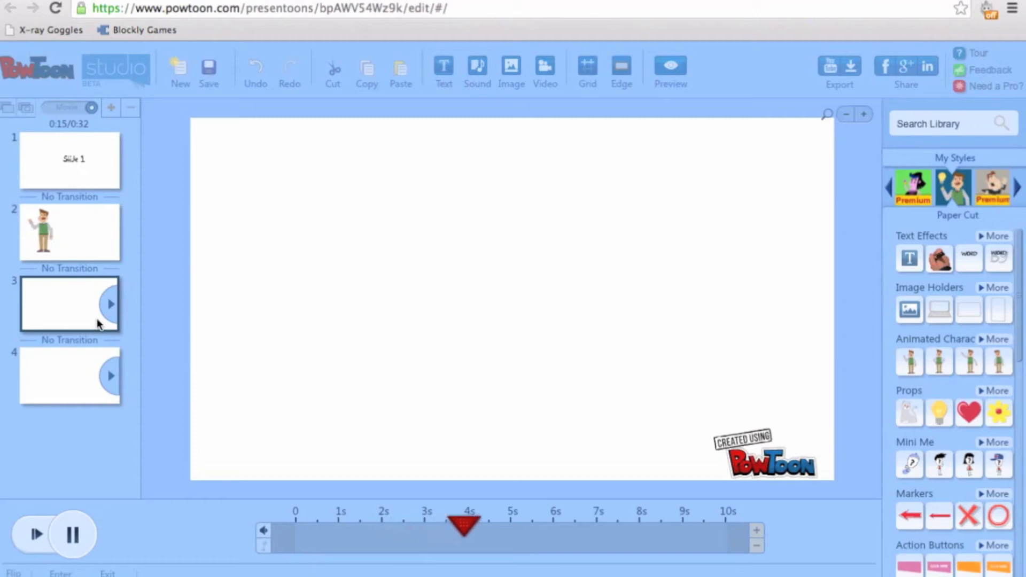
left_click(92, 533)
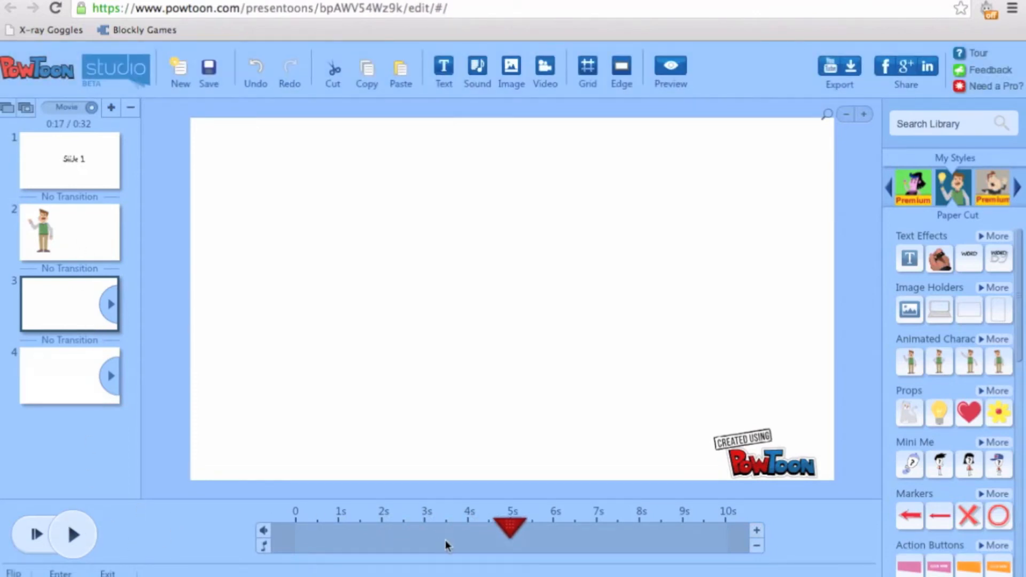
left_click(46, 170)
left_click(41, 230)
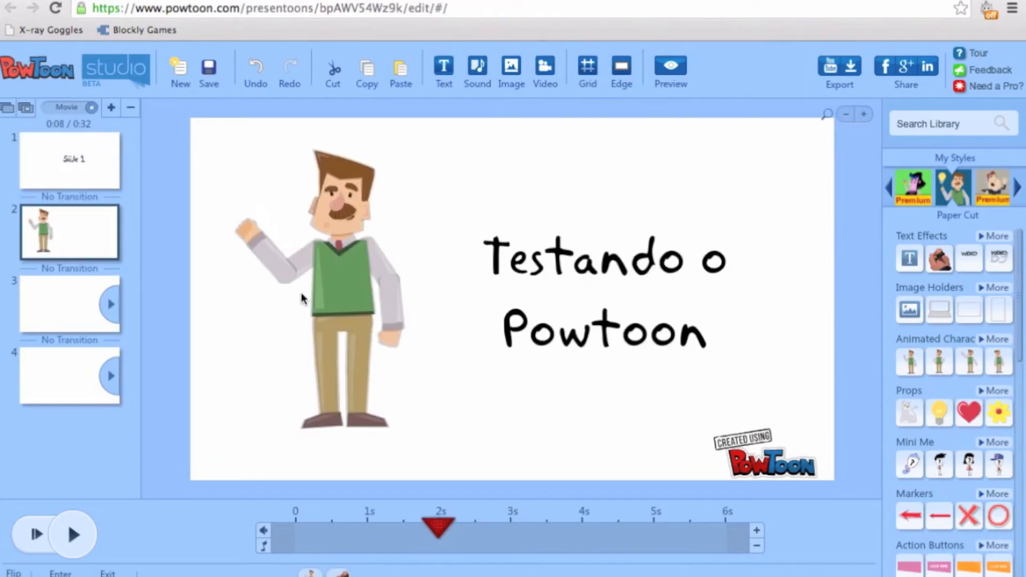
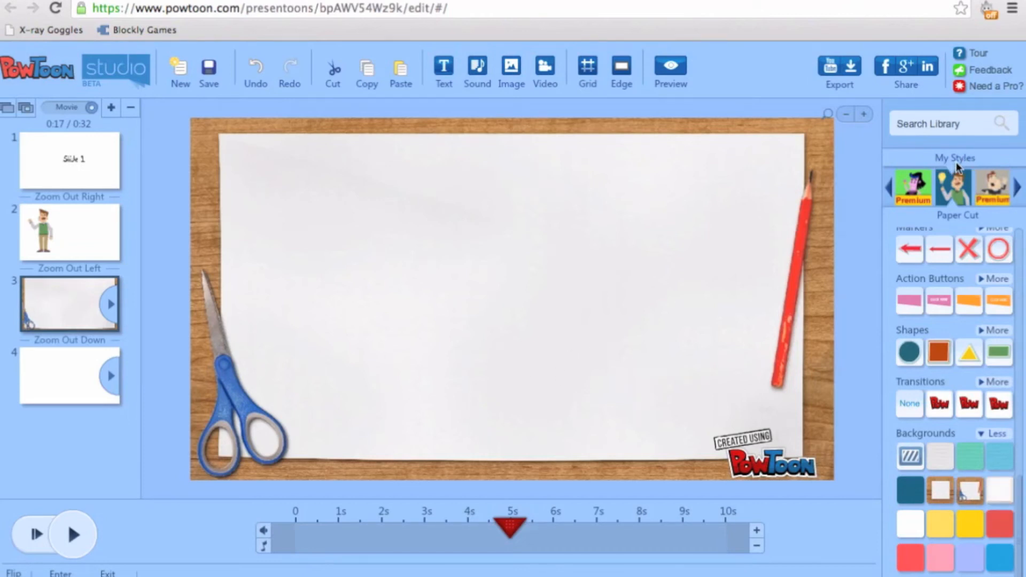
- Check the image library for custom backgrounds without choosing one, and apply the plain light yellow background to slide 4
left_click(909, 458)
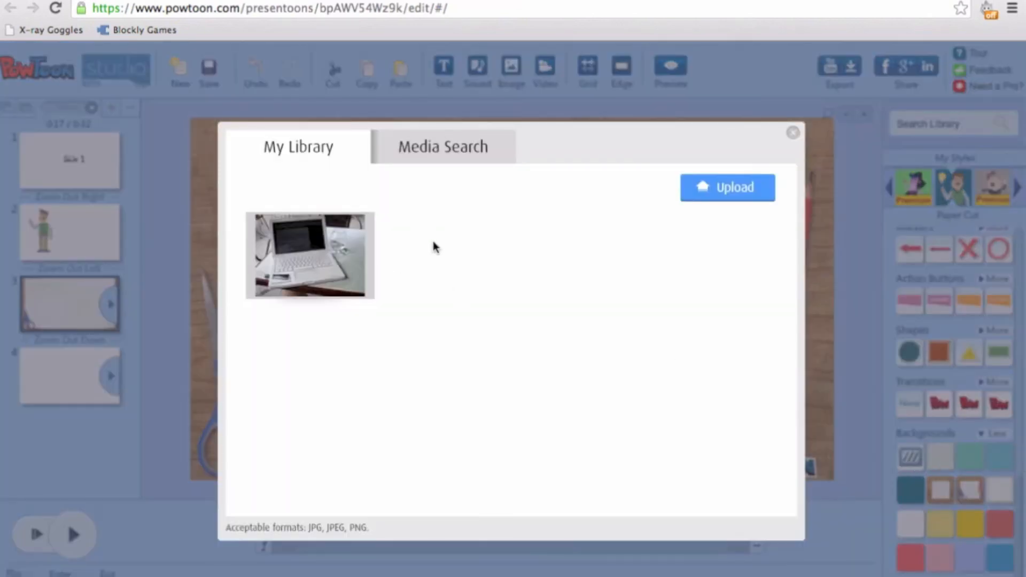
left_click(792, 133)
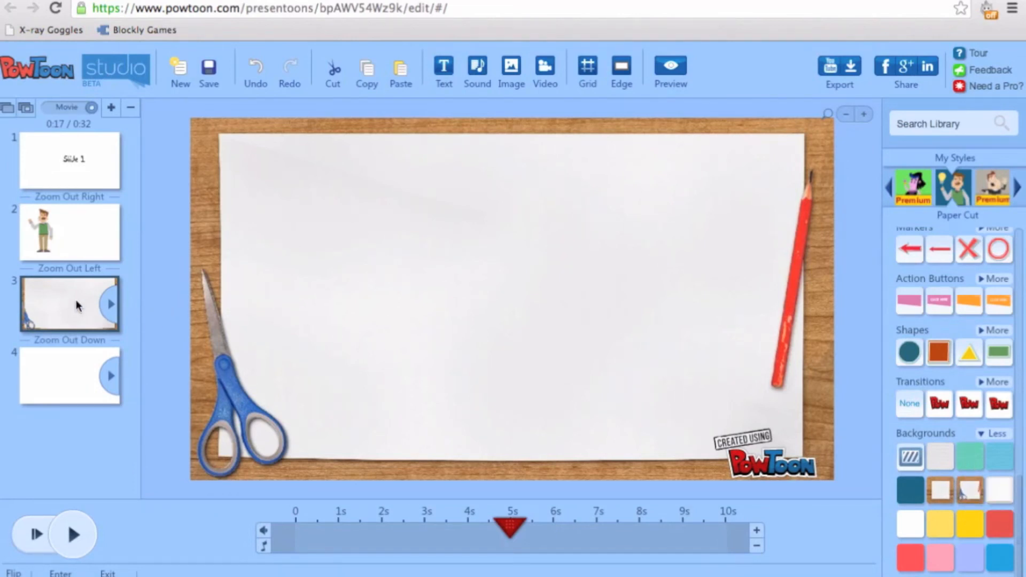
left_click(61, 383)
left_click(941, 527)
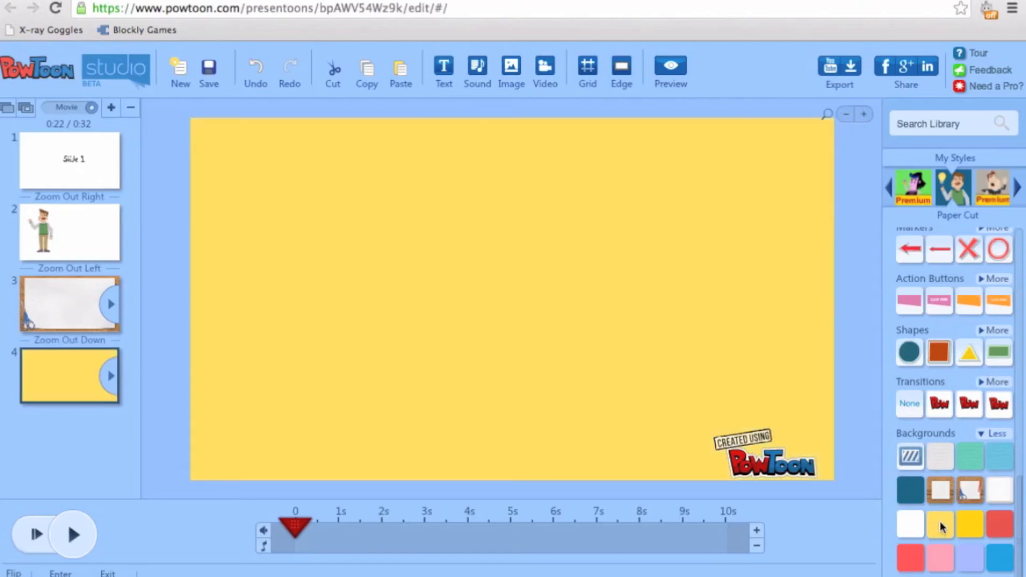
- Look through slides 2 and 3, preview the whole presentation, and close the preview
left_click(33, 308)
left_click(78, 226)
left_click(71, 300)
scroll(968, 304, "up", 5)
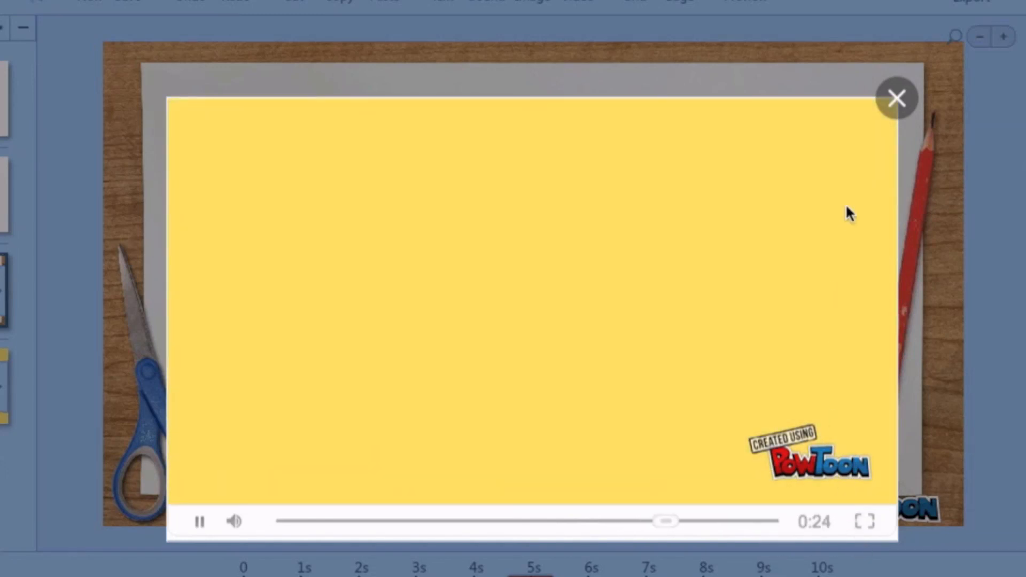
left_click(896, 96)
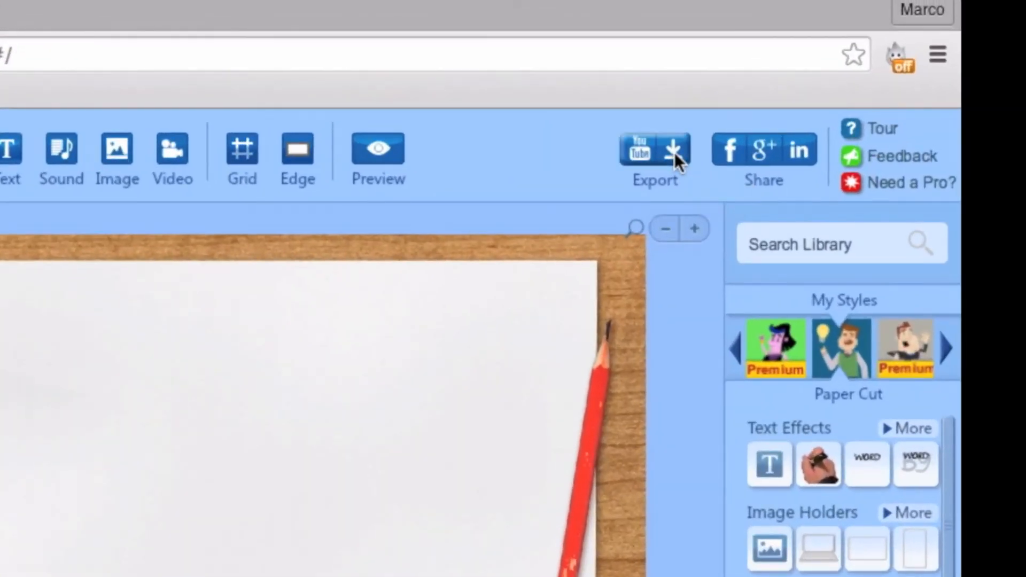
- Try the movie export options for hiding the Powtoon logo, MP4 download and YouTube upload, and leave the export at account selection
left_click(674, 152)
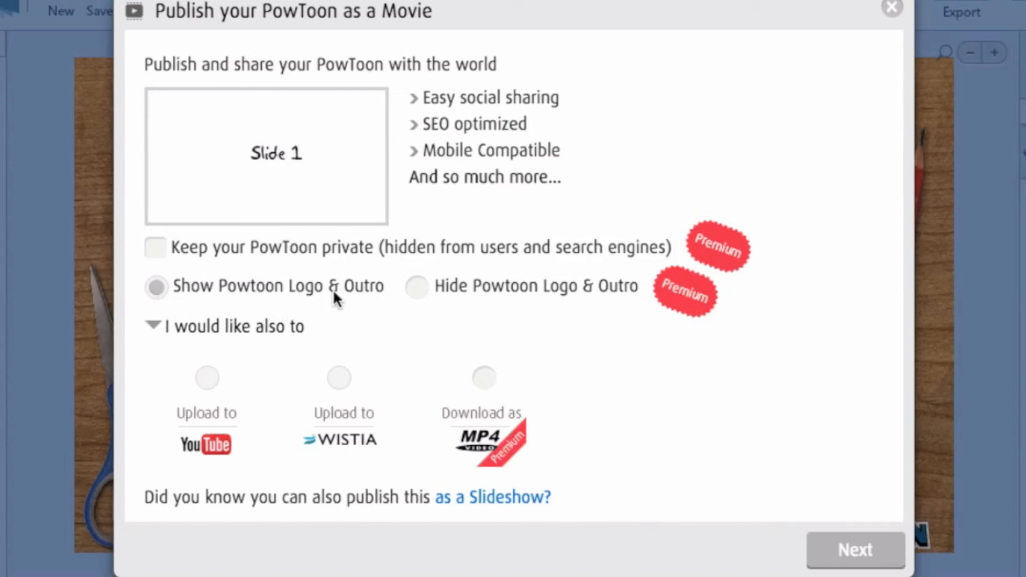
left_click(417, 286)
left_click(485, 378)
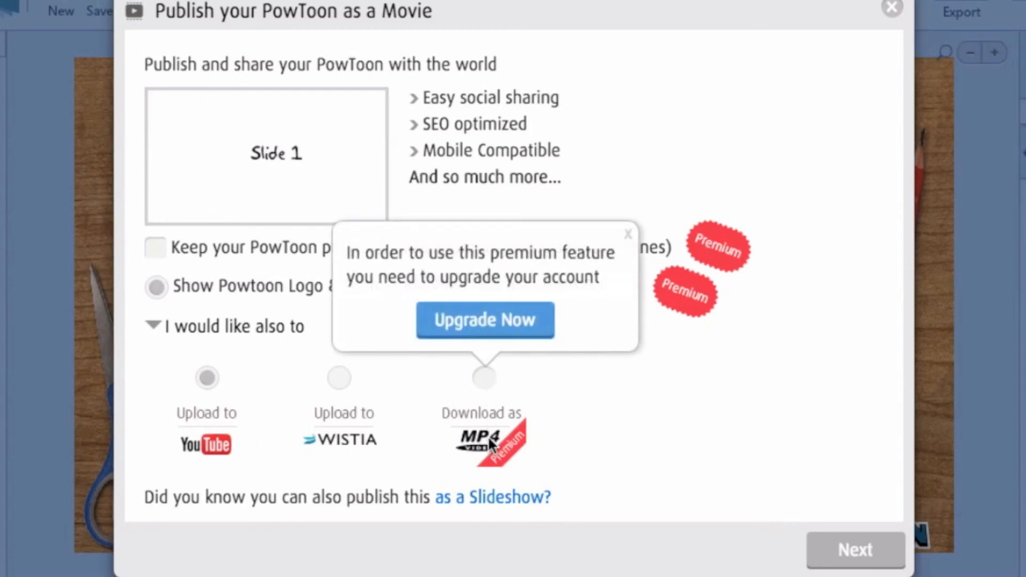
left_click(687, 467)
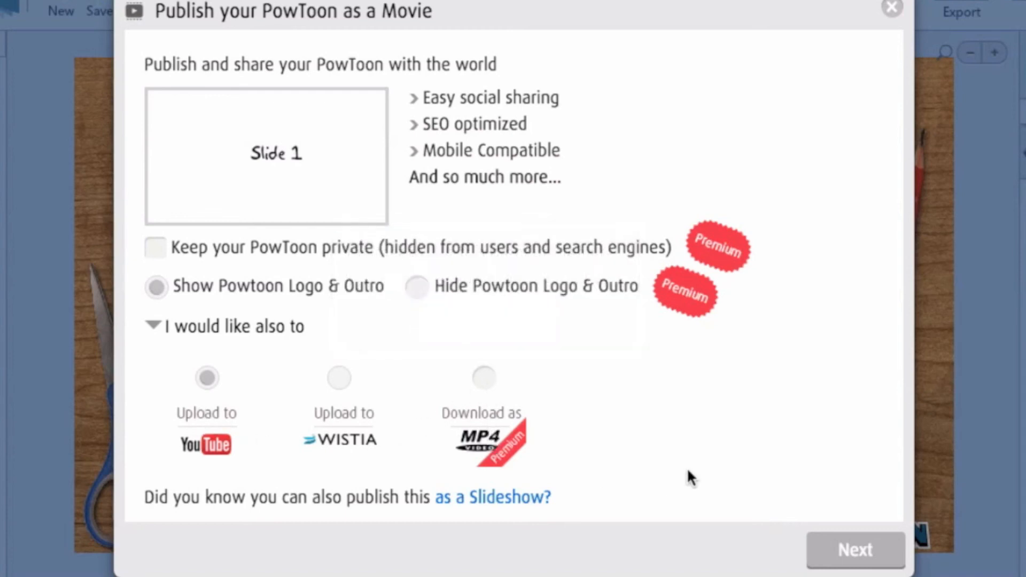
left_click(484, 462)
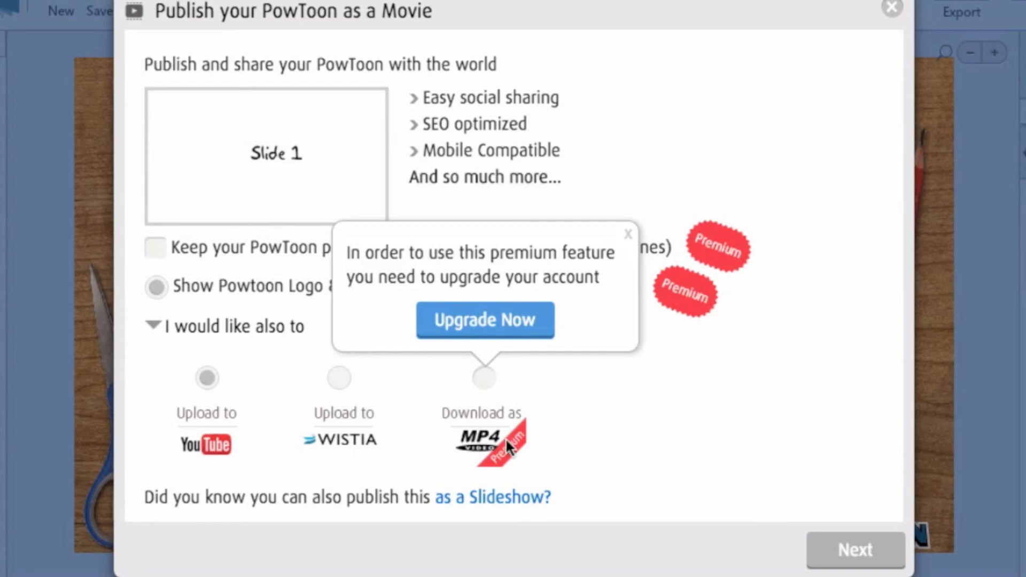
left_click(864, 546)
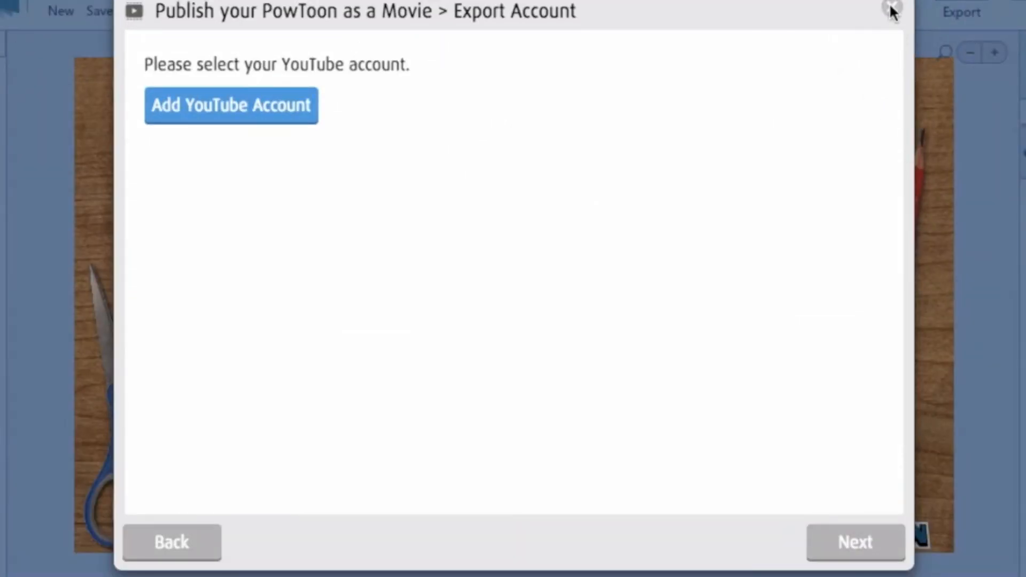
left_click(891, 8)
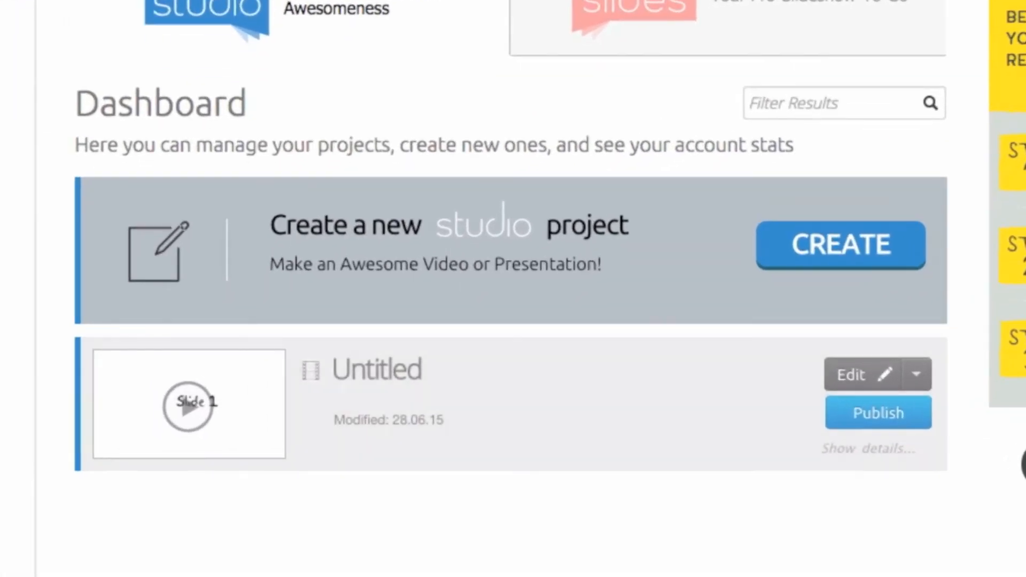
- Publish the Untitled project from the dashboard and open its title for editing
scroll(513, 288, "down", 4)
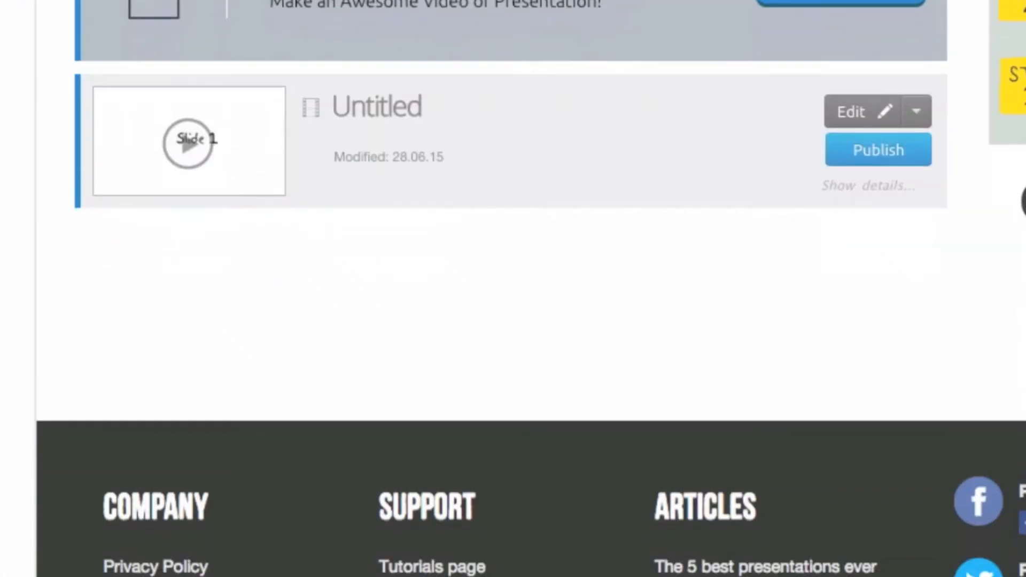
left_click(888, 152)
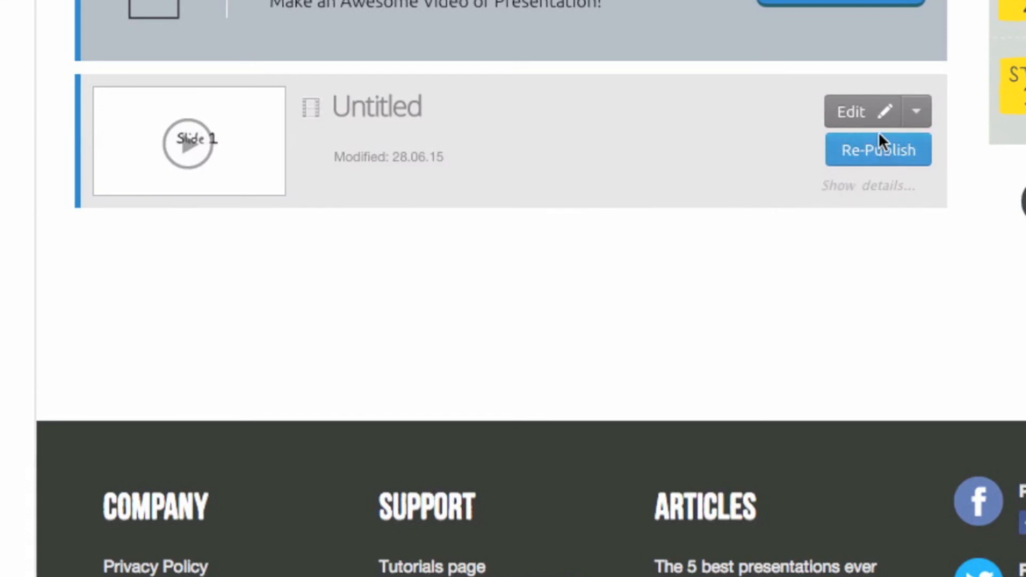
left_click(386, 109)
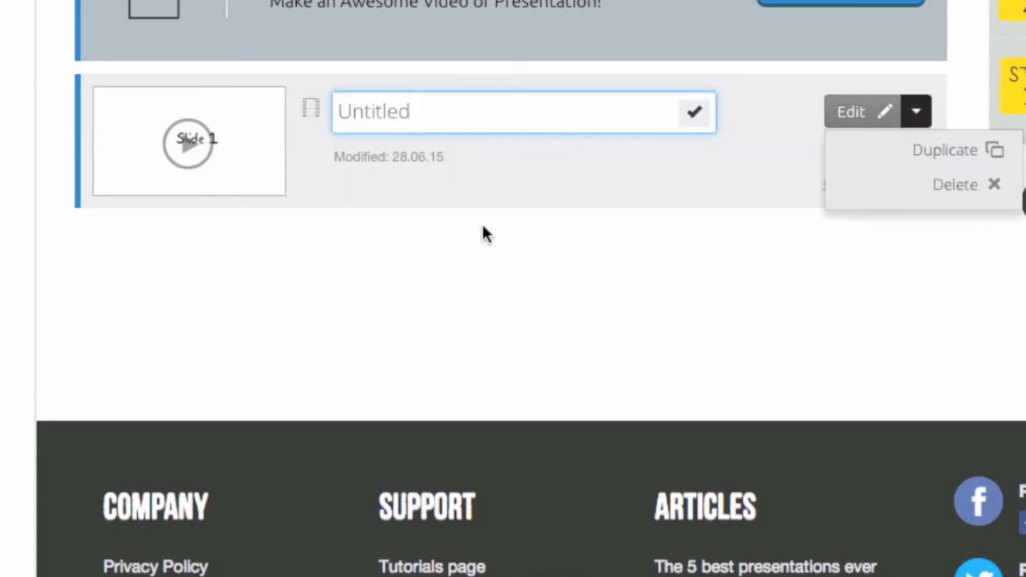
- Show the Untitled project's details with its video player and go back to the start of the dashboard
left_click(241, 172)
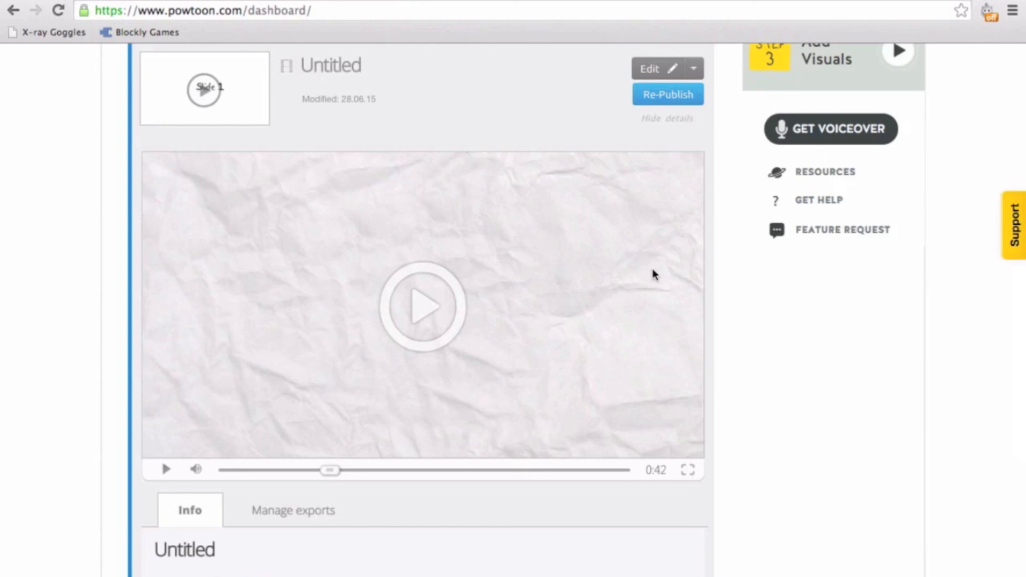
scroll(653, 275, "up", 7)
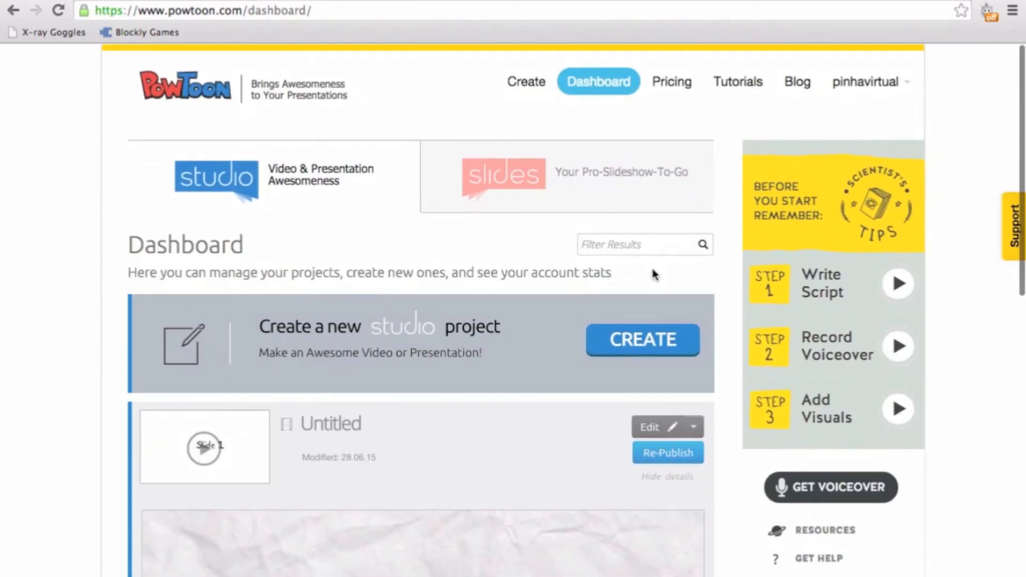
left_click(482, 190)
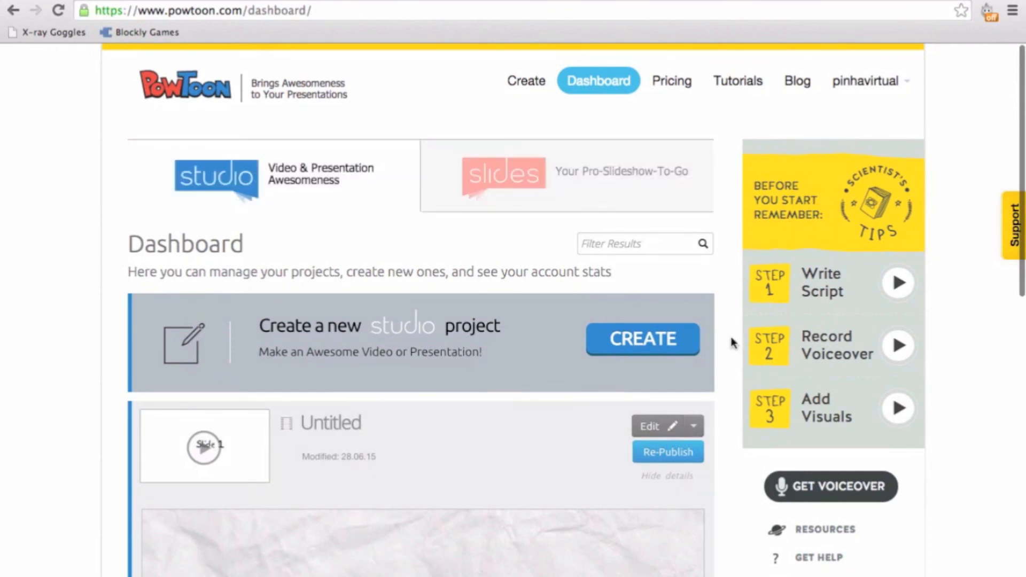